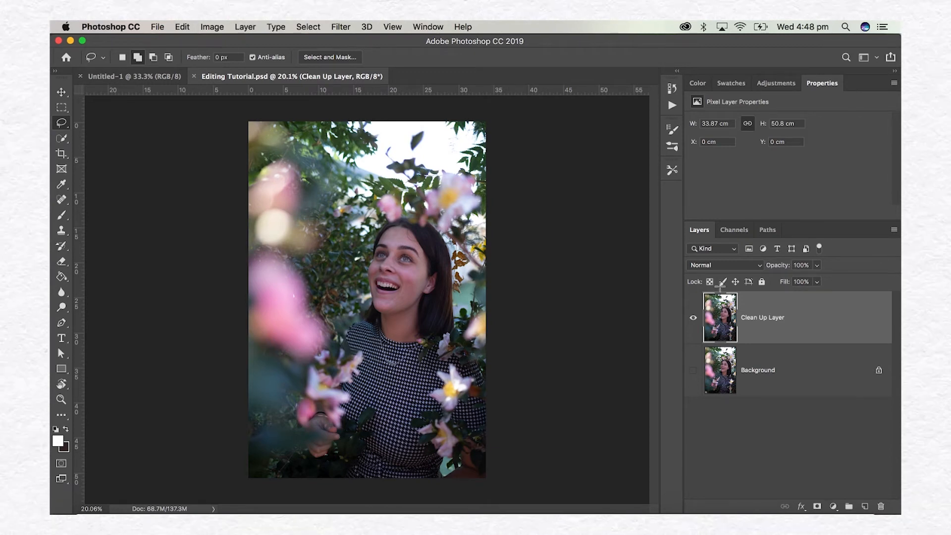
# Duplicate the Clean Up Layer and name the copy "Colour".
pyautogui.rightClick(781, 311)
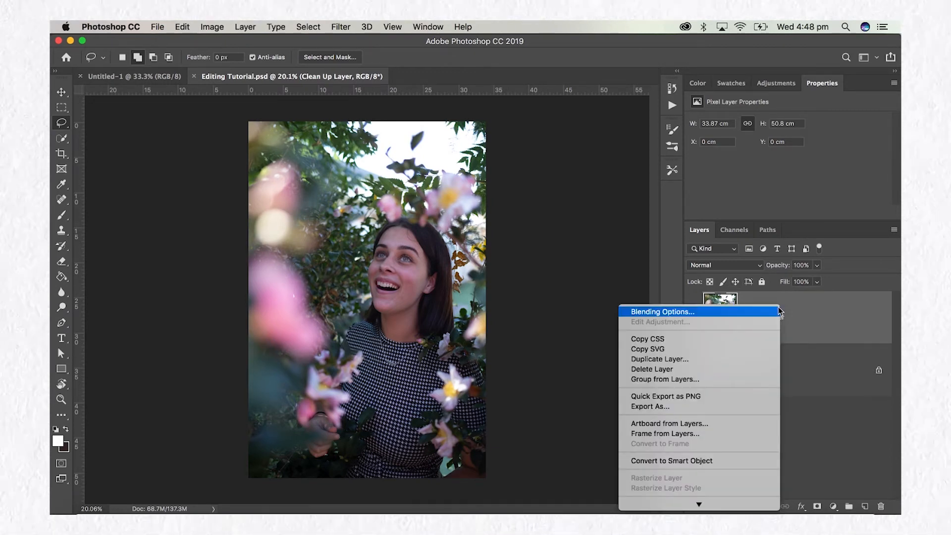
pyautogui.click(733, 359)
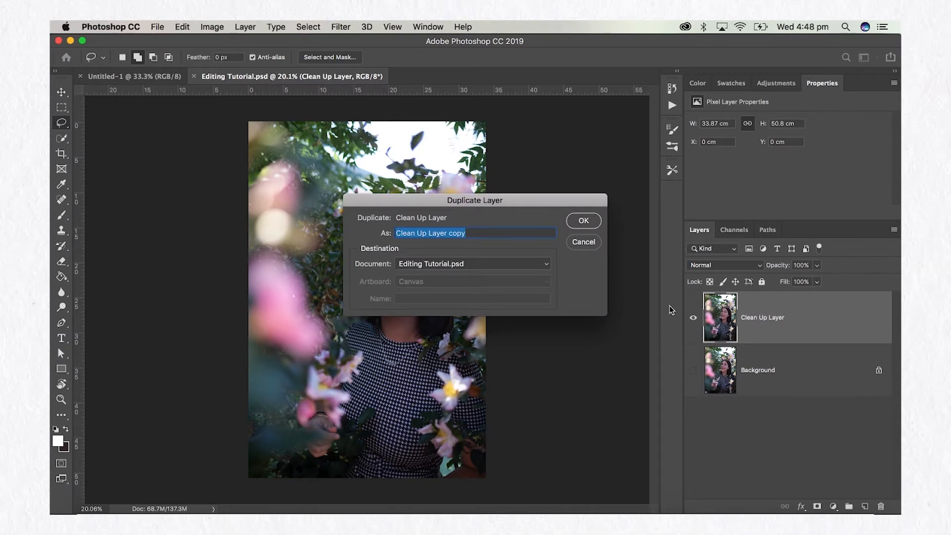
pyautogui.write('COLO')
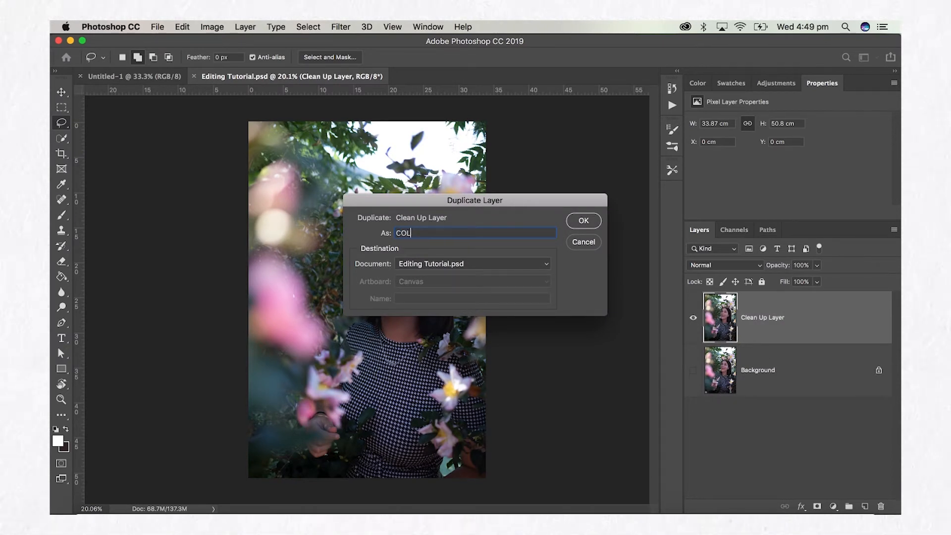
pyautogui.press('Return')
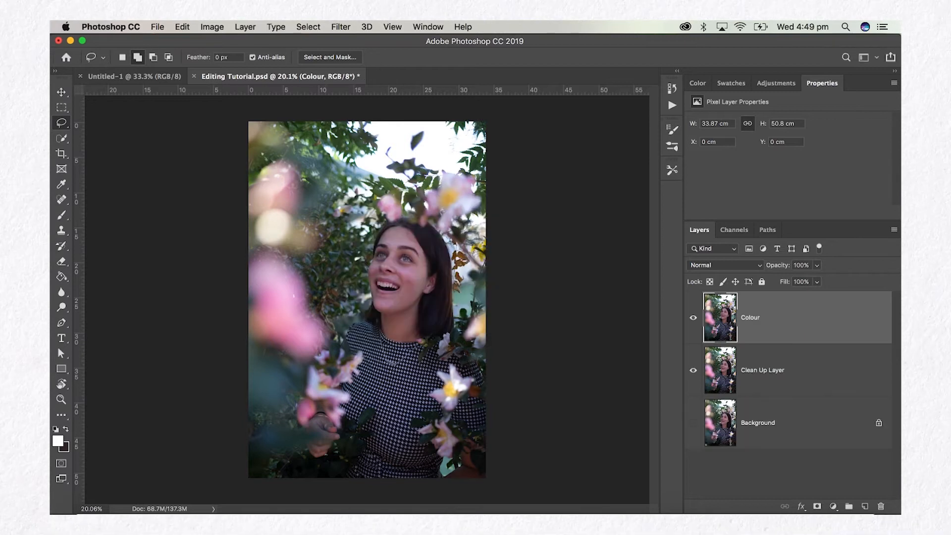
# Lock the Clean Up Layer completely and hide it.
pyautogui.click(762, 373)
pyautogui.click(762, 281)
pyautogui.click(694, 370)
# Convert the Colour layer to a Smart Object.
pyautogui.click(782, 310)
pyautogui.rightClick(791, 318)
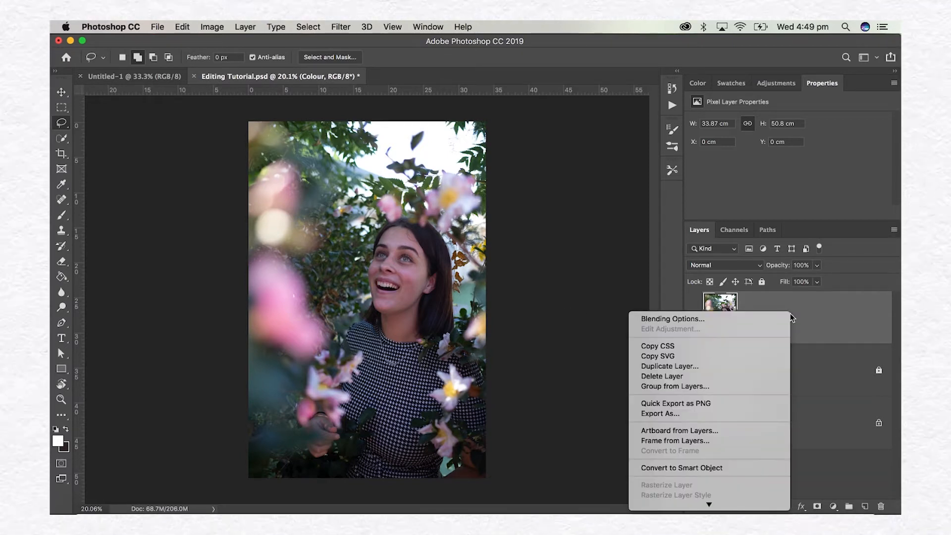
pyautogui.click(714, 473)
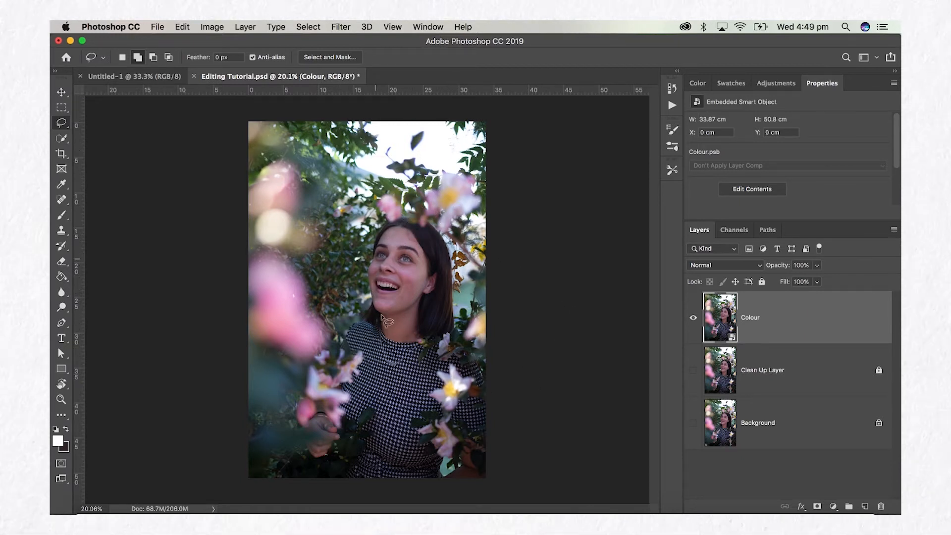
# Open the Camera Raw Filter on the Colour smart object.
pyautogui.click(308, 27)
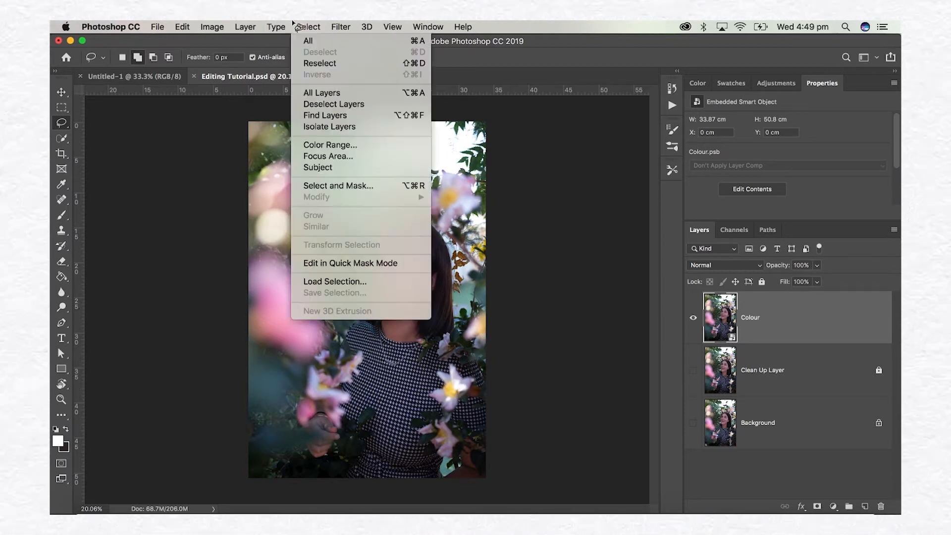
pyautogui.moveTo(347, 25)
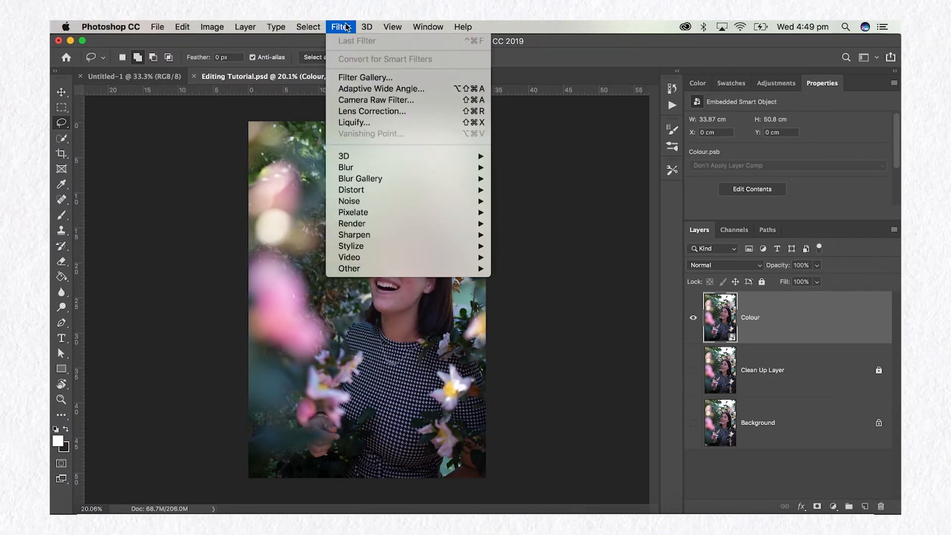
pyautogui.click(480, 103)
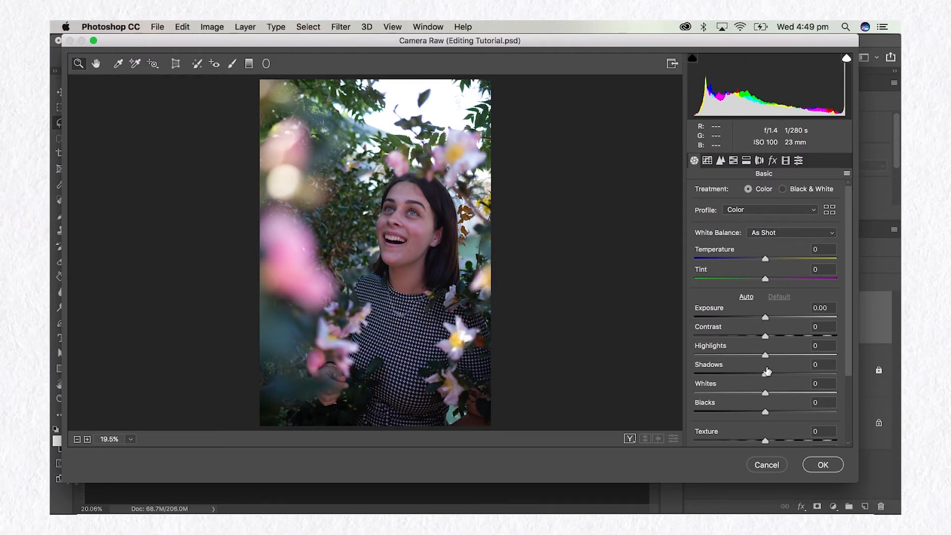
# Look through the Basic adjustments and the White Balance presets, keeping As Shot.
pyautogui.scroll(-3, 769, 372)
pyautogui.scroll(-5, 775, 394)
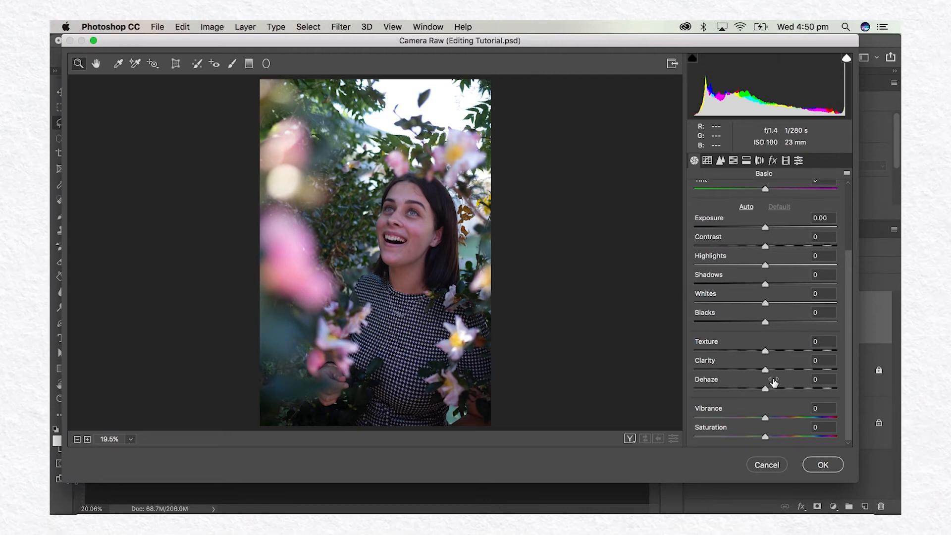
pyautogui.scroll(3, 774, 382)
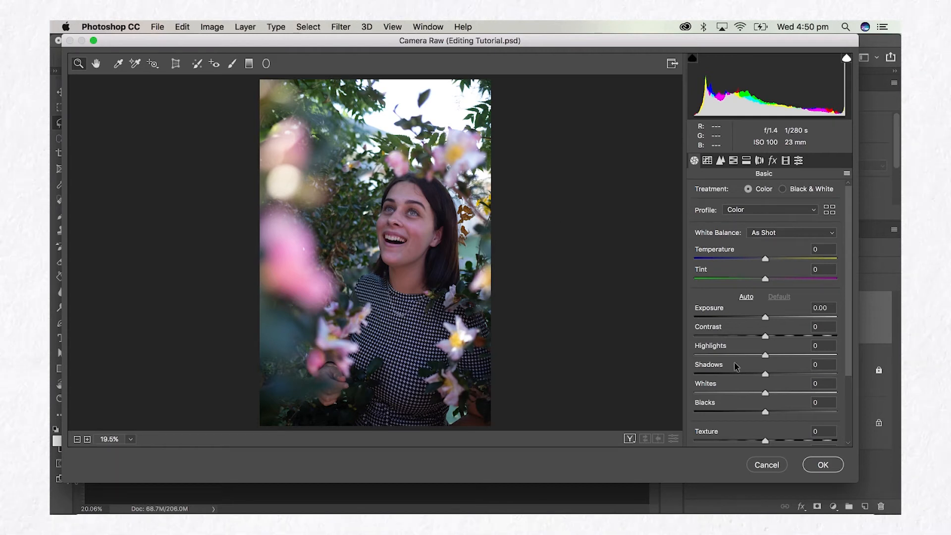
pyautogui.scroll(-3, 762, 394)
pyautogui.scroll(3, 762, 394)
pyautogui.click(762, 236)
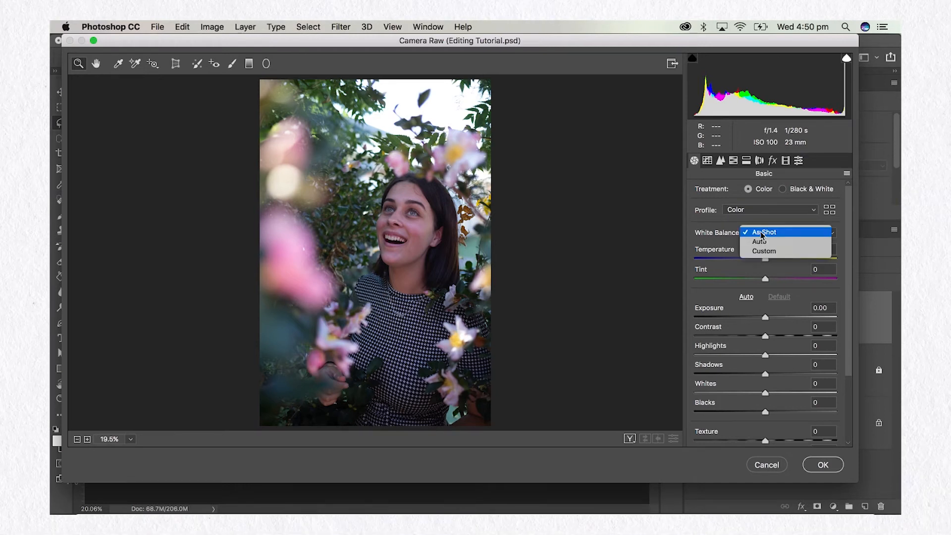
pyautogui.click(773, 233)
pyautogui.click(772, 233)
pyautogui.click(771, 234)
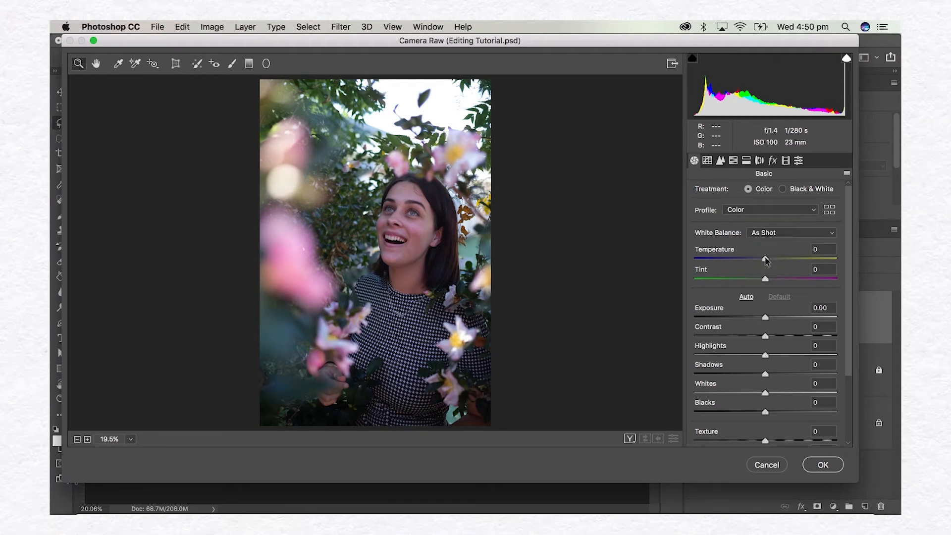
# Try a warmer Temperature of +22 on the photo and reset it to 0.
pyautogui.moveTo(766, 260); pyautogui.dragTo(781, 260)
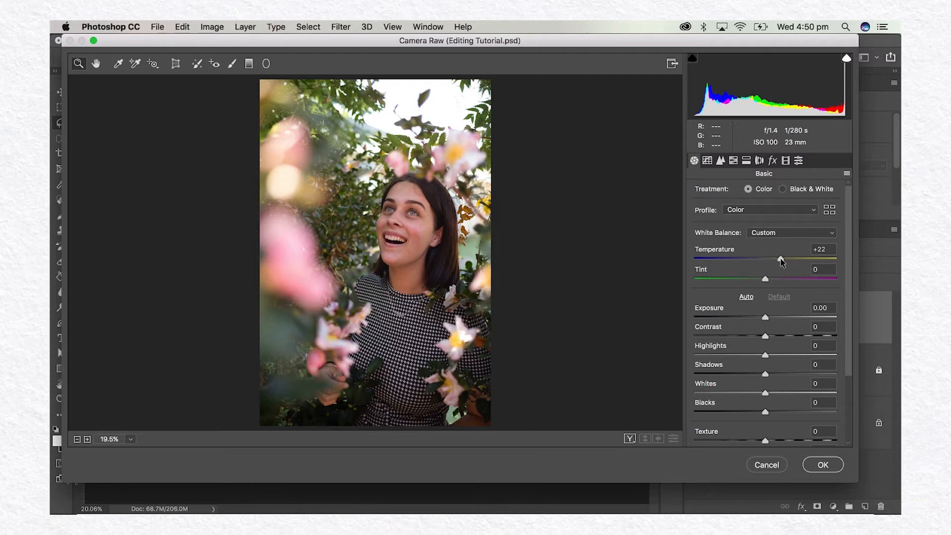
pyautogui.moveTo(781, 262)
pyautogui.mouseDown()
pyautogui.moveTo(748, 263)
pyautogui.moveTo(779, 263)
pyautogui.mouseUp()
pyautogui.moveTo(779, 262); pyautogui.dragTo(768, 264)
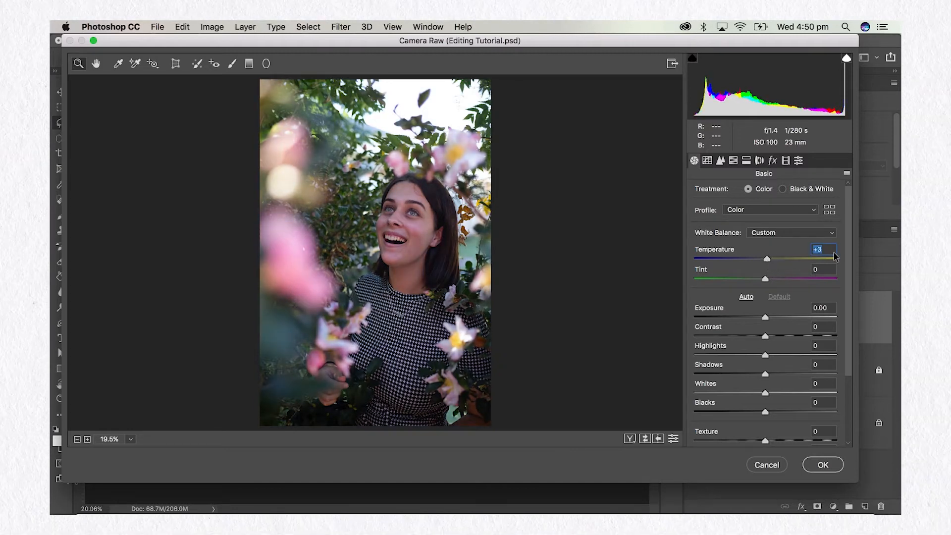
pyautogui.write('0')
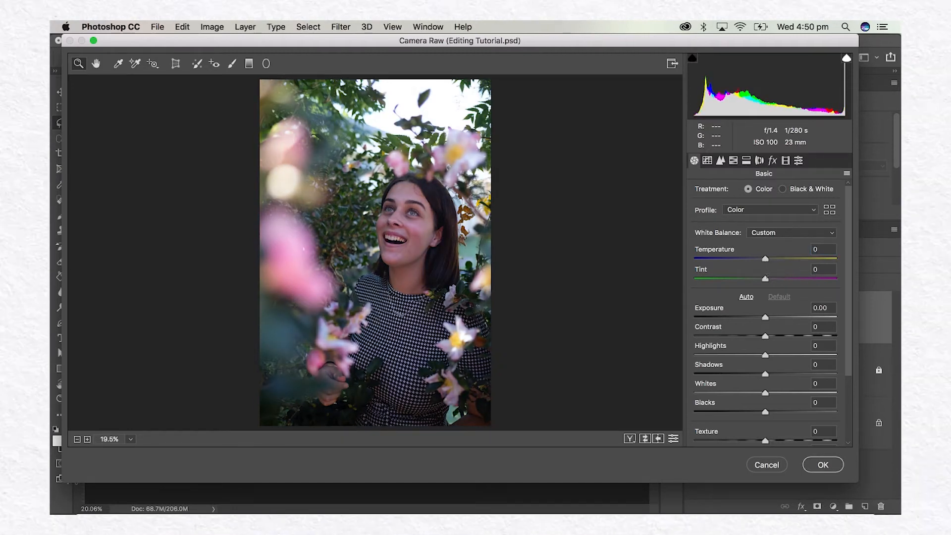
# Try shifting the photo's Tint and reset it to 0.
pyautogui.moveTo(767, 281)
pyautogui.mouseDown()
pyautogui.moveTo(781, 281)
pyautogui.moveTo(743, 284)
pyautogui.moveTo(763, 282)
pyautogui.mouseUp()
pyautogui.click(815, 269)
pyautogui.write('0')
pyautogui.press('Return')
# Try Exposure at +0.85 with the highlight clipping warning and at -5.00, and reset it to 0.
pyautogui.scroll(-1, 772, 310)
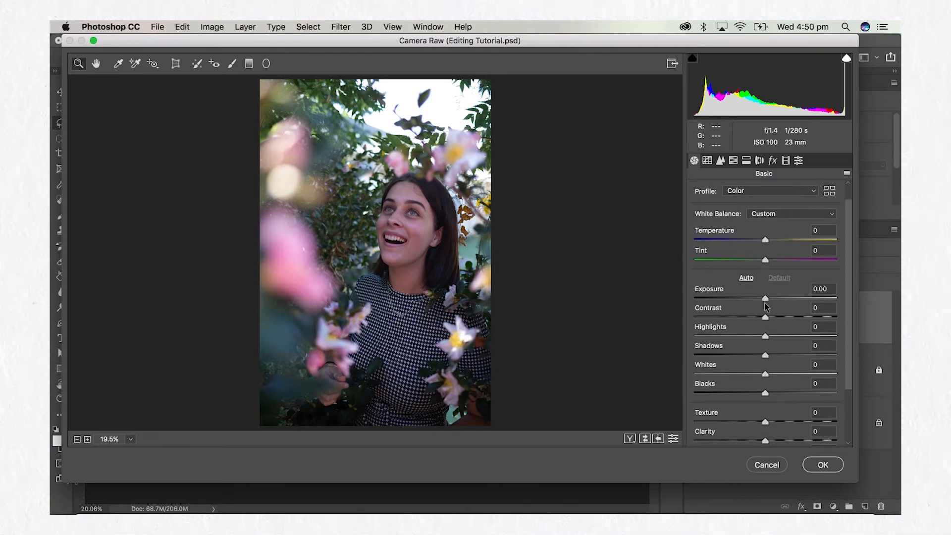
pyautogui.scroll(1, 766, 306)
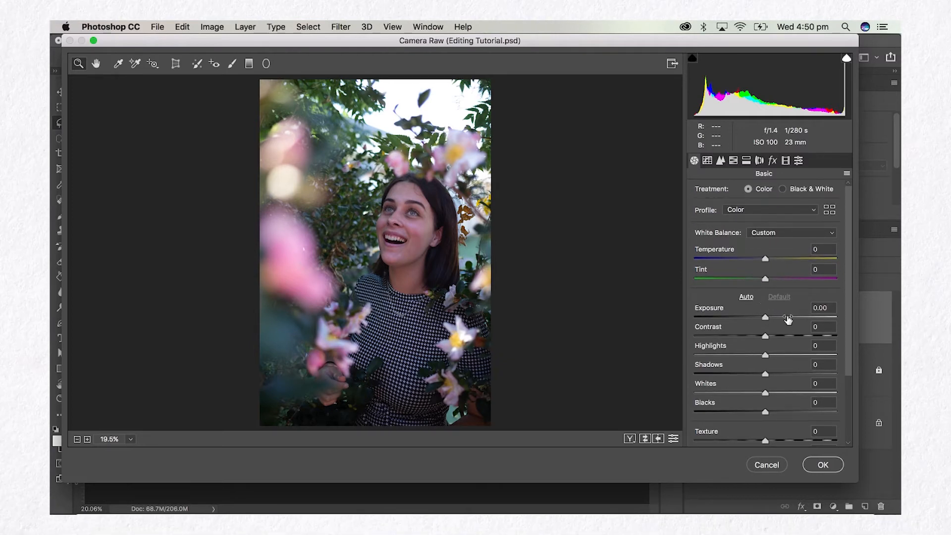
pyautogui.moveTo(766, 318); pyautogui.dragTo(778, 317)
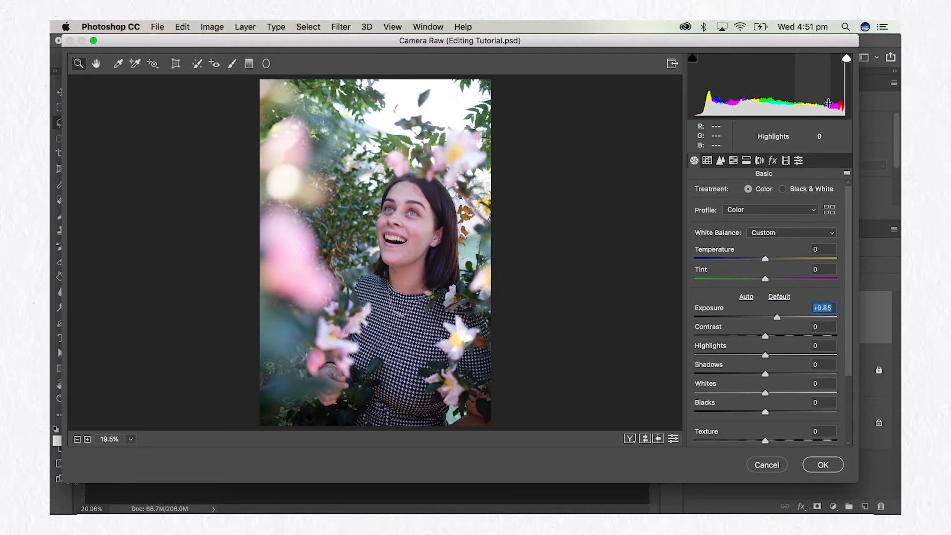
pyautogui.click(847, 59)
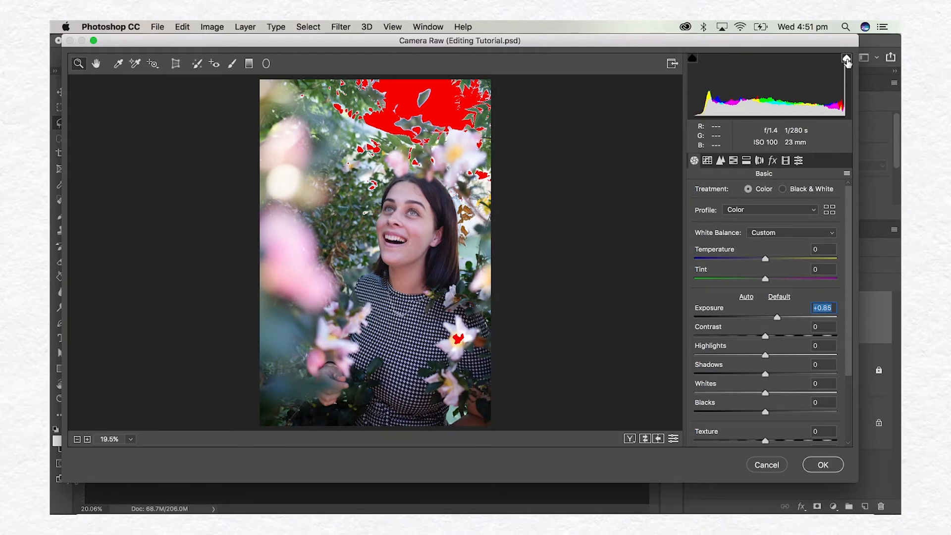
pyautogui.moveTo(777, 318); pyautogui.dragTo(681, 319)
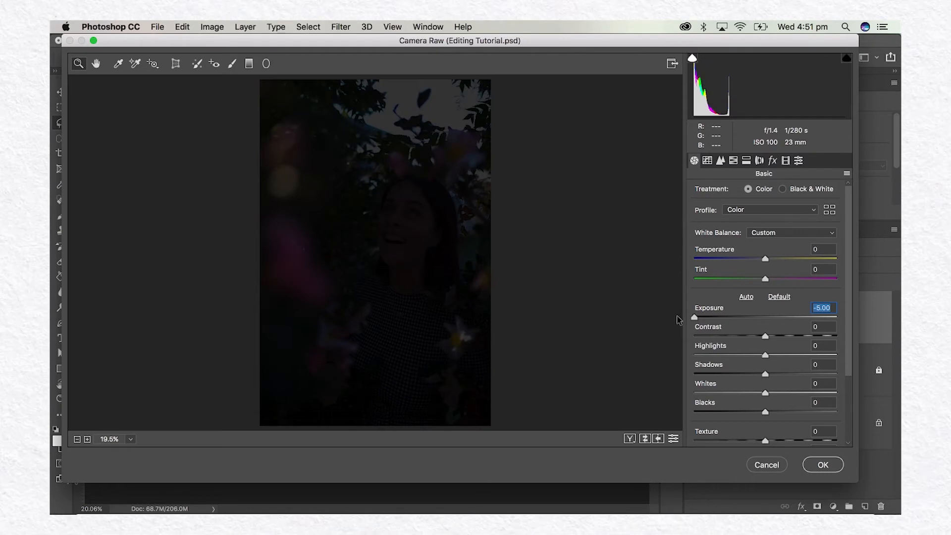
pyautogui.write('0')
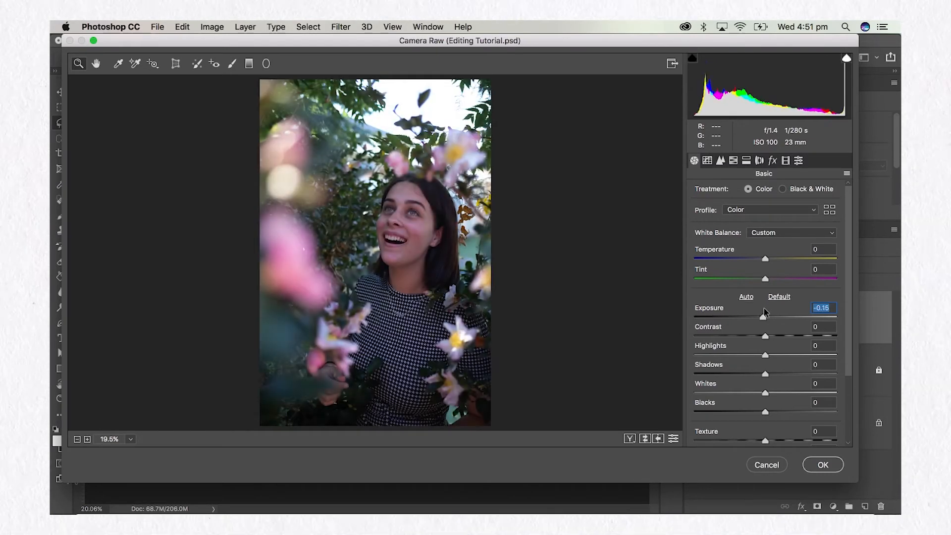
# Try maximum Contrast of +100 on the photo and reset it to 0.
pyautogui.moveTo(766, 336); pyautogui.dragTo(837, 338)
pyautogui.click(822, 327)
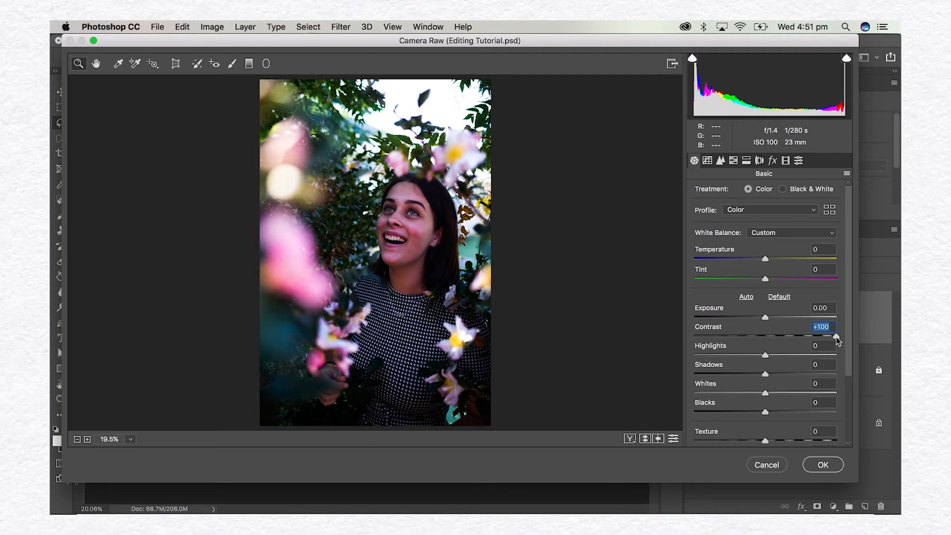
pyautogui.write('0')
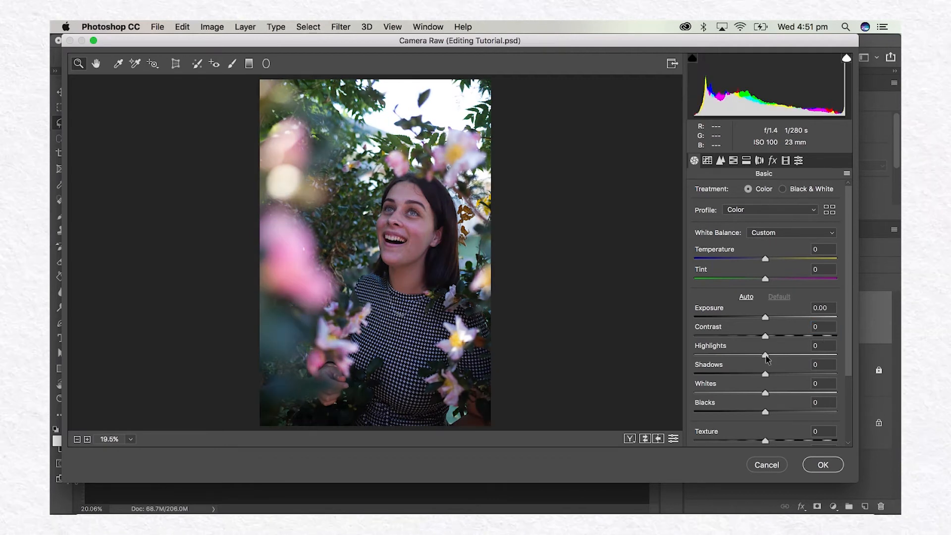
# Try adjusting Highlights and Shadows, resetting each to 0.
pyautogui.moveTo(766, 358)
pyautogui.mouseDown()
pyautogui.moveTo(822, 347)
pyautogui.moveTo(721, 356)
pyautogui.moveTo(763, 355)
pyautogui.mouseUp()
pyautogui.write('0')
pyautogui.moveTo(766, 375); pyautogui.dragTo(725, 369)
pyautogui.write('0')
# Try different amounts of Whites and Blacks, bringing them back to +1 and -2.
pyautogui.moveTo(779, 391); pyautogui.dragTo(781, 392)
pyautogui.moveTo(781, 393)
pyautogui.mouseDown()
pyautogui.moveTo(834, 391)
pyautogui.moveTo(658, 398)
pyautogui.moveTo(776, 397)
pyautogui.moveTo(767, 400)
pyautogui.mouseUp()
pyautogui.moveTo(766, 413); pyautogui.dragTo(684, 418)
pyautogui.moveTo(793, 410); pyautogui.dragTo(767, 412)
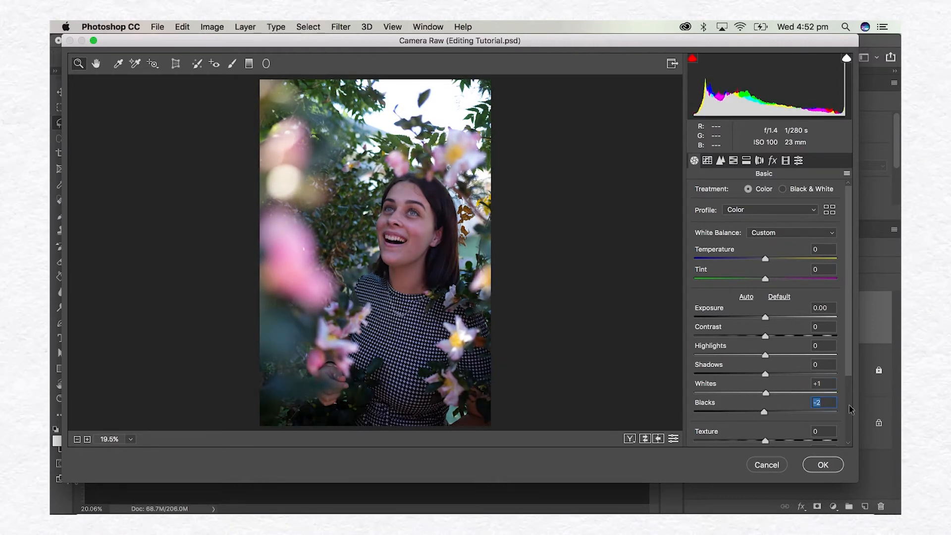
# Try Shadows at +73 and Whites at +10, resetting both to 0.
pyautogui.click(817, 375)
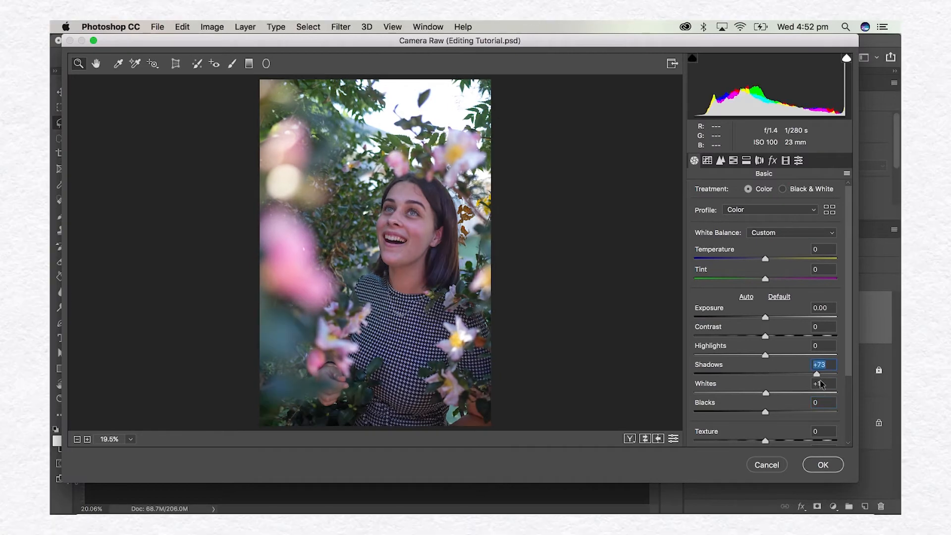
pyautogui.write('0')
pyautogui.click(823, 385)
pyautogui.write('+10')
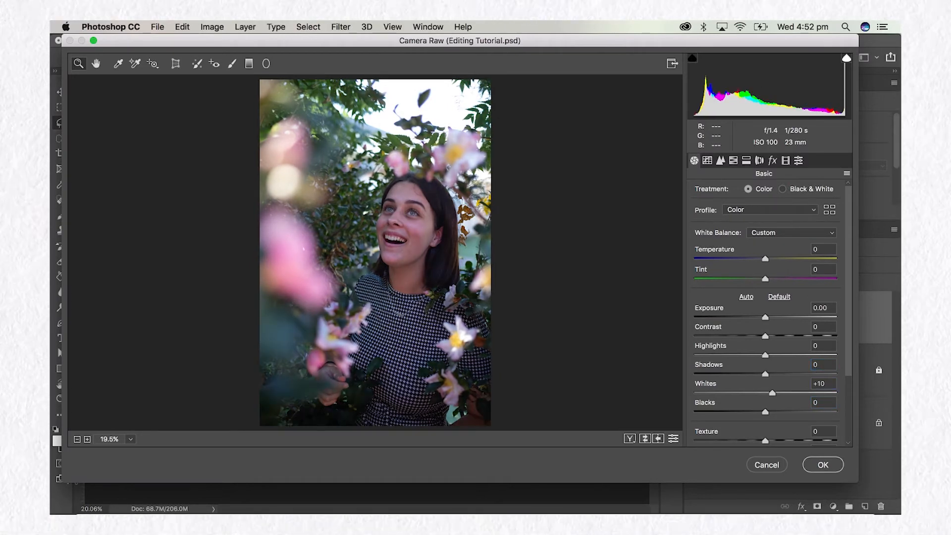
pyautogui.click(832, 385)
pyautogui.write('0')
# Try softening the photo with Dehaze at -45 and reset it to 0.
pyautogui.scroll(-5, 774, 367)
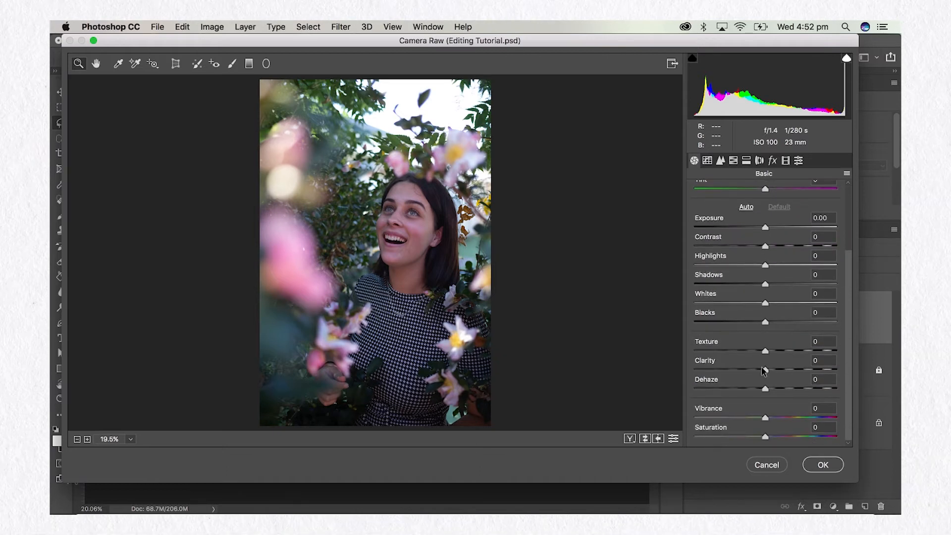
pyautogui.moveTo(766, 354); pyautogui.dragTo(766, 392)
pyautogui.moveTo(766, 392); pyautogui.dragTo(766, 392)
pyautogui.moveTo(766, 391); pyautogui.dragTo(734, 392)
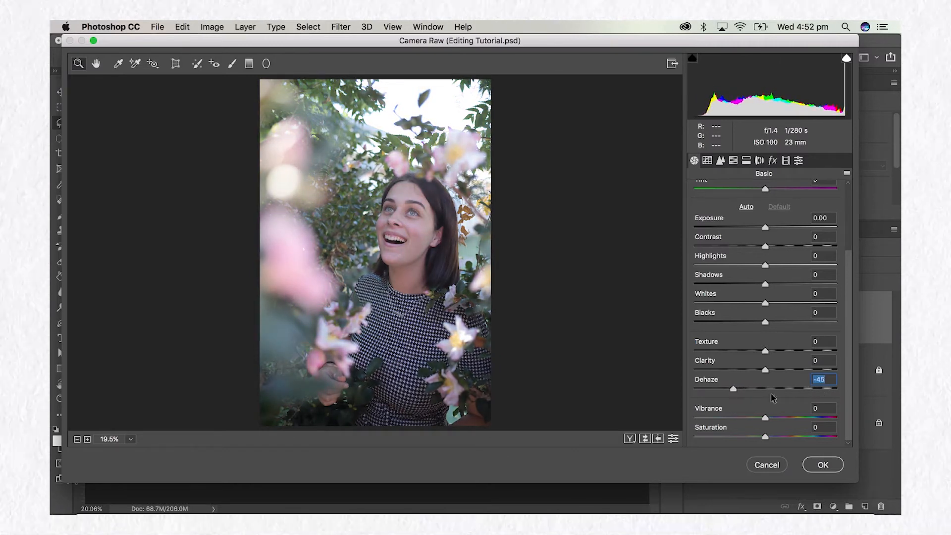
pyautogui.doubleClick(734, 390)
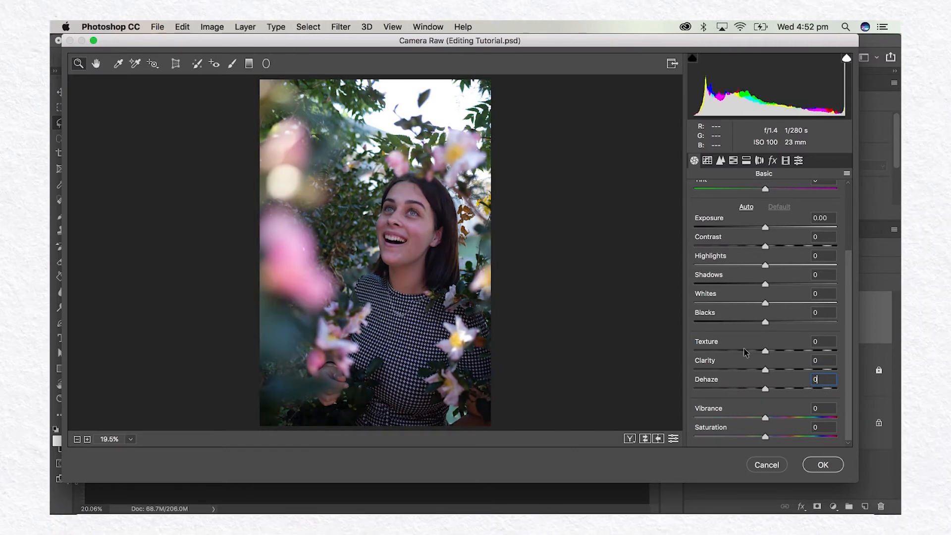
# Try a Vibrance of +3 and reset it to 0.
pyautogui.moveTo(765, 419)
pyautogui.mouseDown()
pyautogui.moveTo(800, 420)
pyautogui.moveTo(723, 422)
pyautogui.moveTo(799, 421)
pyautogui.moveTo(767, 421)
pyautogui.mouseUp()
pyautogui.click(818, 409)
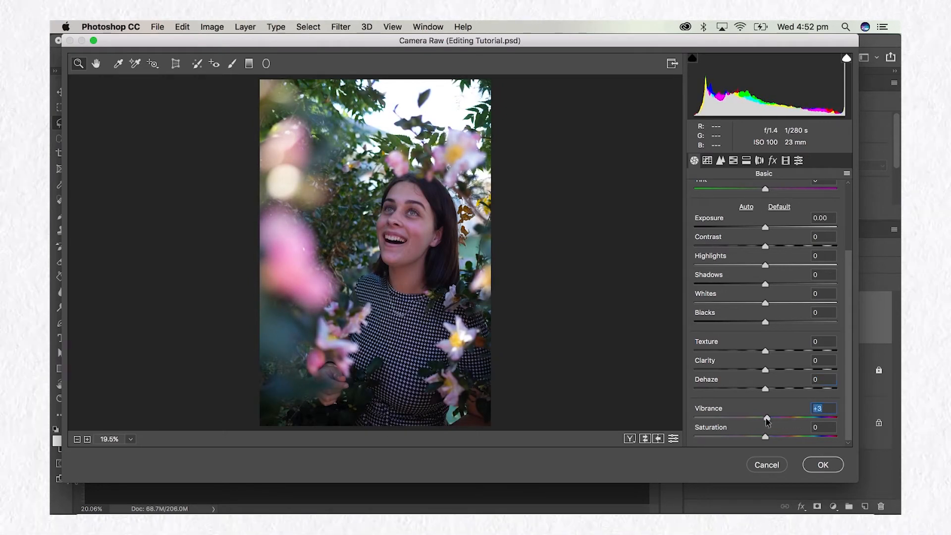
pyautogui.write('0')
# Try removing all colour with Saturation at -100 and reset it to 0.
pyautogui.moveTo(765, 437); pyautogui.dragTo(672, 438)
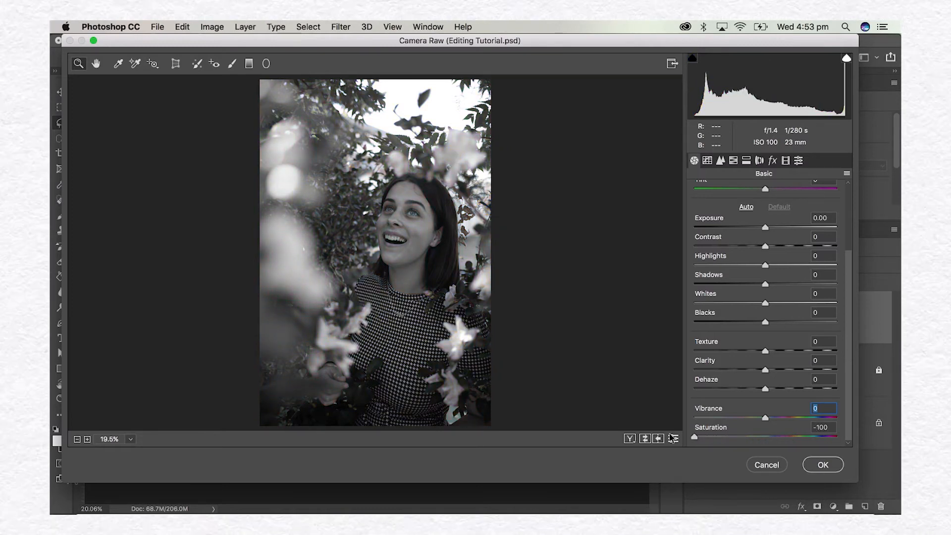
pyautogui.moveTo(672, 438); pyautogui.dragTo(763, 438)
pyautogui.write('0')
# Add a point to the lower part of the RGB point tone curve at input 66, output 60.
pyautogui.scroll(5, 785, 322)
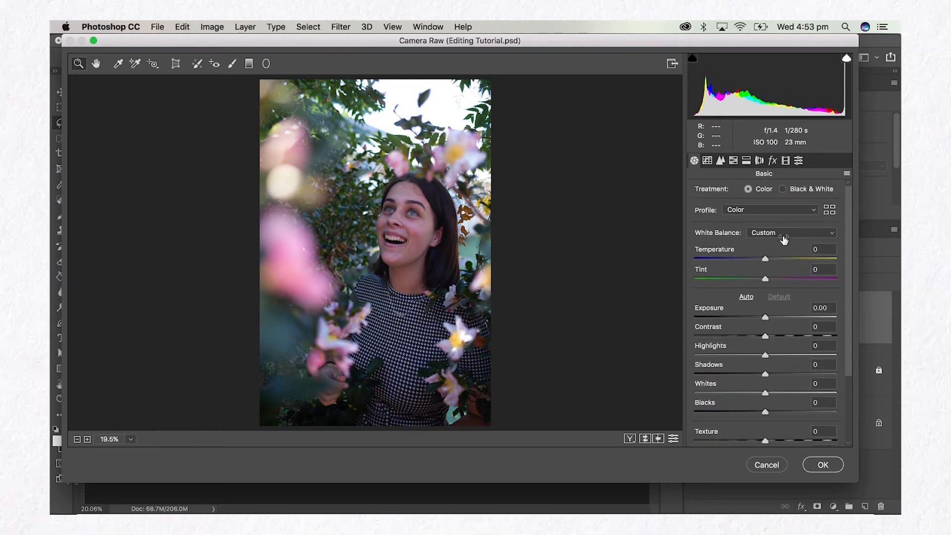
pyautogui.scroll(-5, 764, 392)
pyautogui.scroll(5, 765, 392)
pyautogui.click(708, 161)
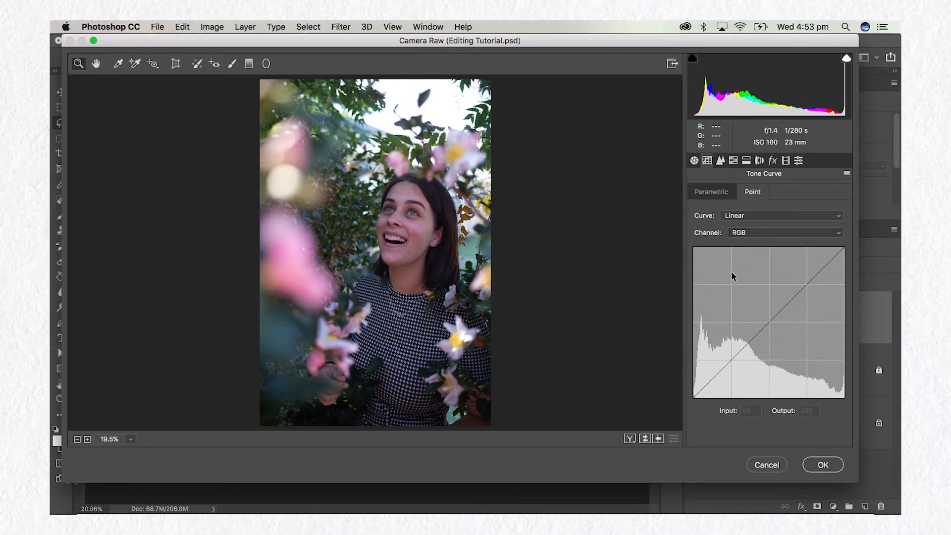
pyautogui.click(742, 218)
pyautogui.click(742, 218)
pyautogui.click(708, 191)
pyautogui.click(753, 192)
pyautogui.moveTo(732, 359); pyautogui.dragTo(733, 362)
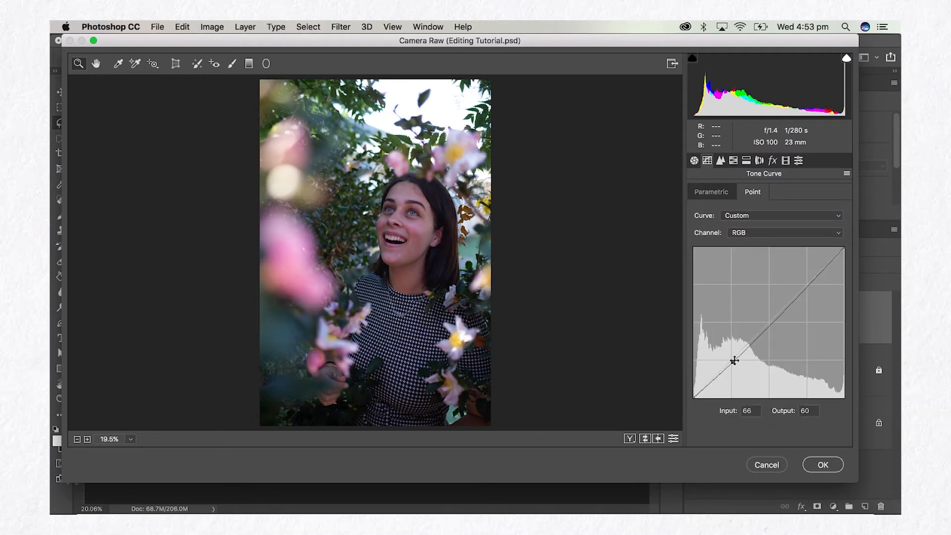
# Add midtone and highlight points to the RGB curve, try moving the highlight point to input 144, output 225, and undo that move.
pyautogui.click(769, 326)
pyautogui.click(808, 286)
pyautogui.moveTo(810, 286); pyautogui.dragTo(780, 265)
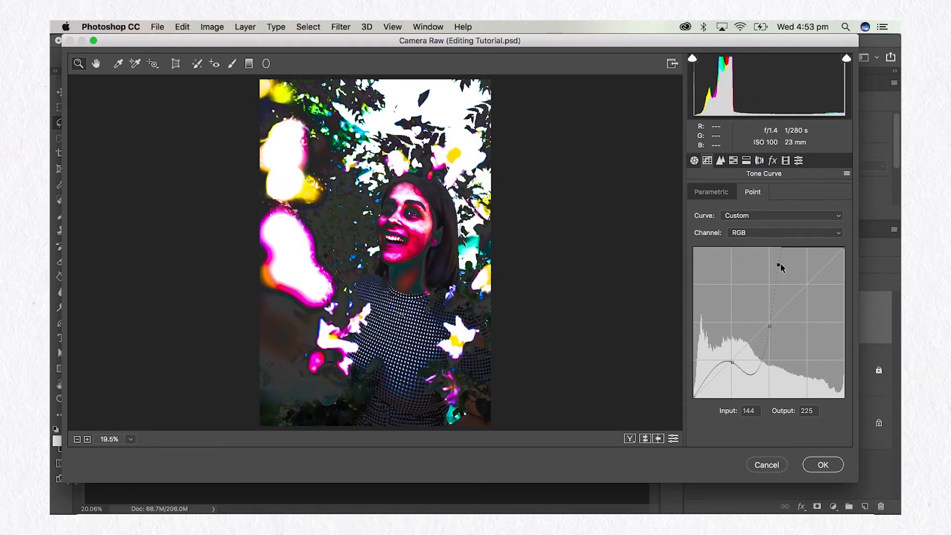
pyautogui.press('super+z')
# Try an S-curve: midtone point at input 119, output 127, shadow point slightly lowered, highlight point at input 210, output 227.
pyautogui.click(733, 359)
pyautogui.moveTo(768, 328); pyautogui.dragTo(764, 322)
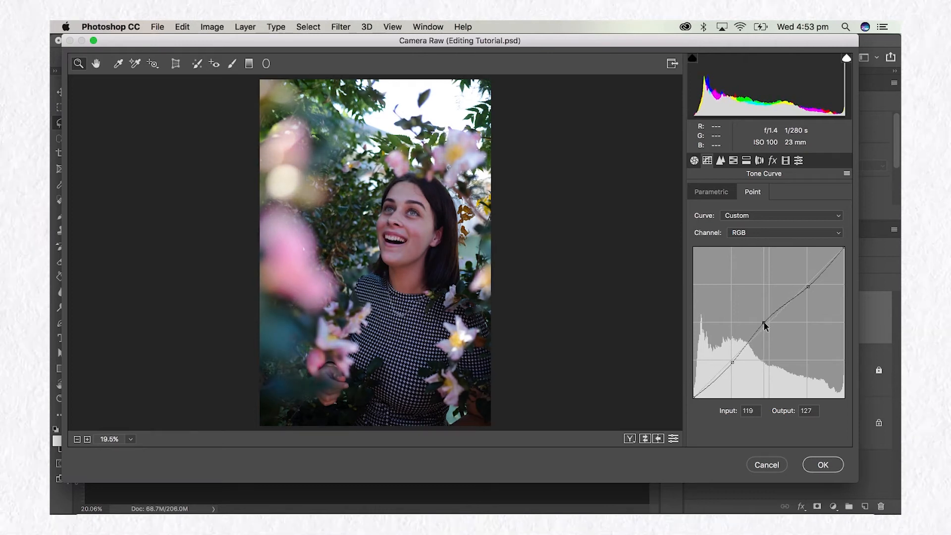
pyautogui.moveTo(733, 363); pyautogui.dragTo(732, 367)
pyautogui.moveTo(810, 287); pyautogui.dragTo(818, 263)
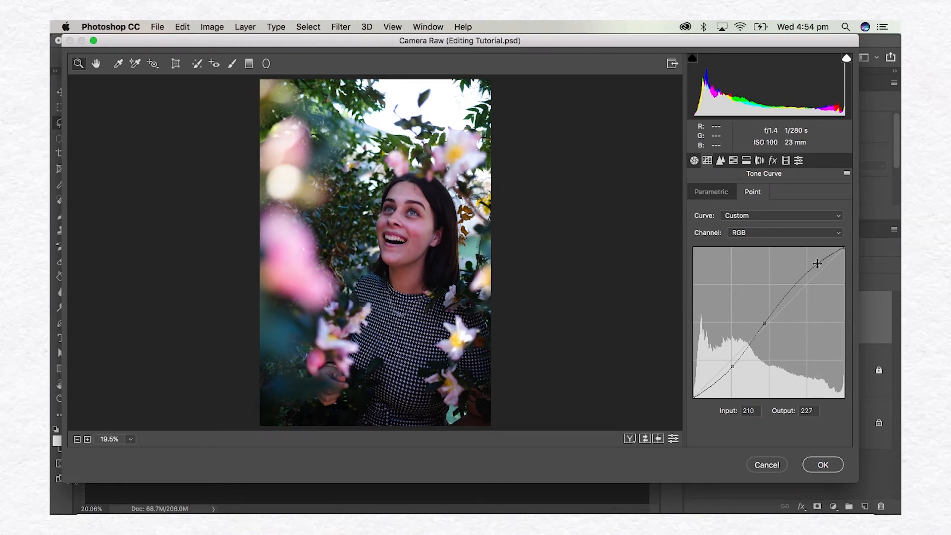
# Undo the last three curve point moves and reset the RGB point curve to the Linear preset.
pyautogui.press('alt+super+z')
pyautogui.press('alt+super+z')
pyautogui.press('alt+super+z')
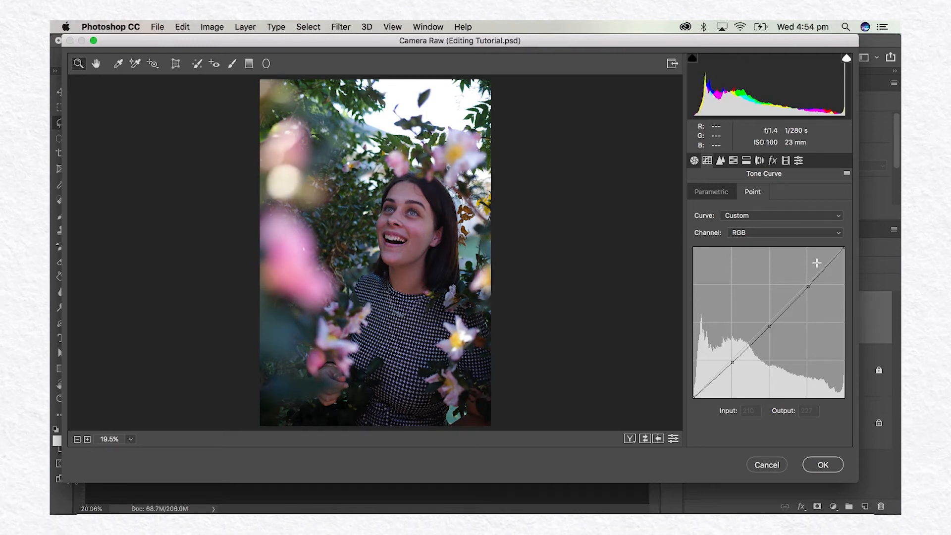
pyautogui.click(758, 215)
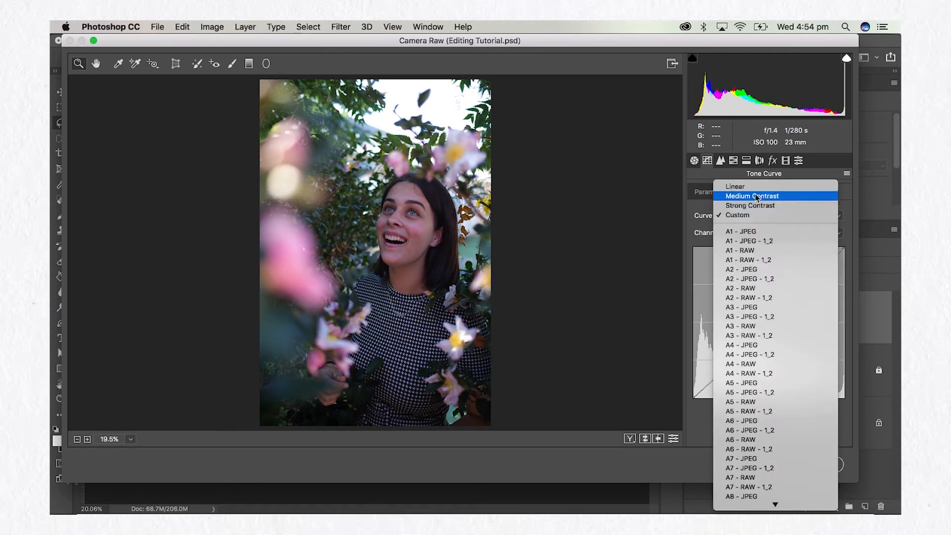
pyautogui.click(752, 188)
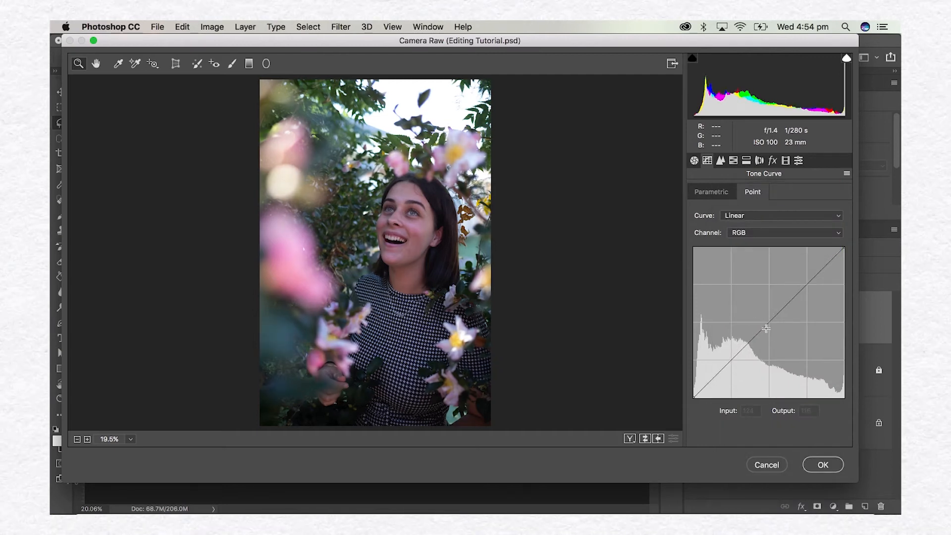
# Try the Sharpening Amount and Luminance noise reduction adjustments in Detail while checking the face, leaving both at 0.
pyautogui.click(720, 161)
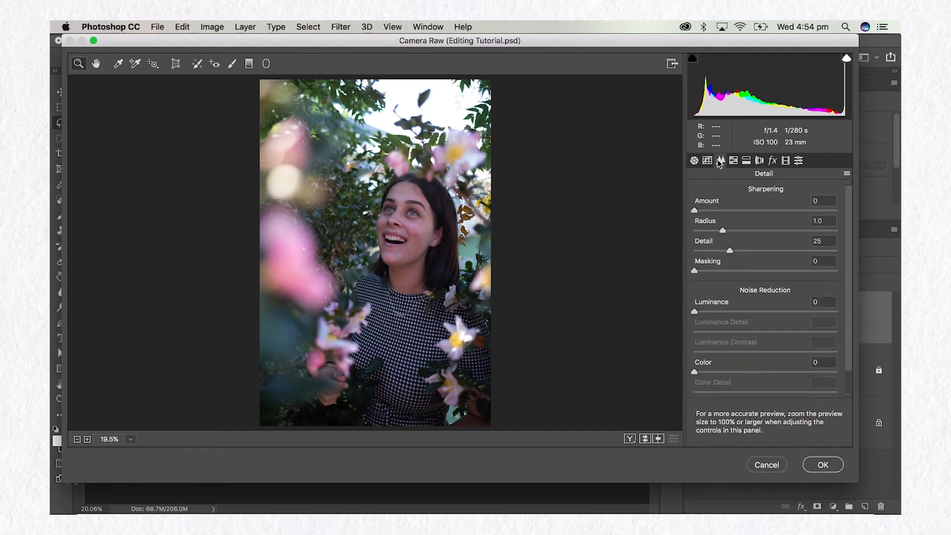
pyautogui.moveTo(695, 211)
pyautogui.mouseDown()
pyautogui.moveTo(836, 199)
pyautogui.moveTo(757, 218)
pyautogui.moveTo(684, 213)
pyautogui.mouseUp()
pyautogui.click(406, 231)
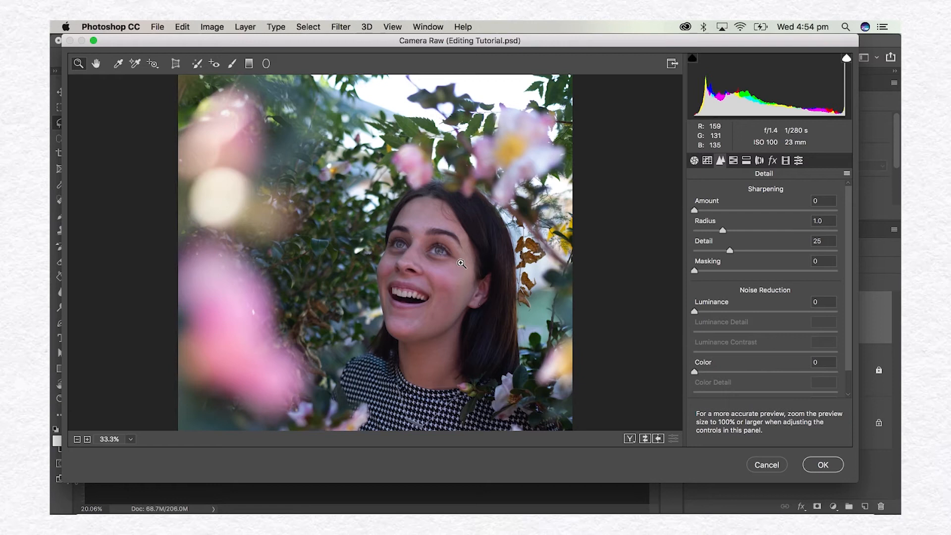
pyautogui.moveTo(695, 312)
pyautogui.mouseDown()
pyautogui.moveTo(772, 321)
pyautogui.moveTo(867, 313)
pyautogui.moveTo(684, 303)
pyautogui.mouseUp()
pyautogui.scroll(-1, 754, 322)
pyautogui.scroll(1, 754, 323)
pyautogui.moveTo(703, 214); pyautogui.dragTo(680, 218)
# In the HSL Hue adjustments, try Greens at -100 and +100 and reset it to 0.
pyautogui.click(734, 161)
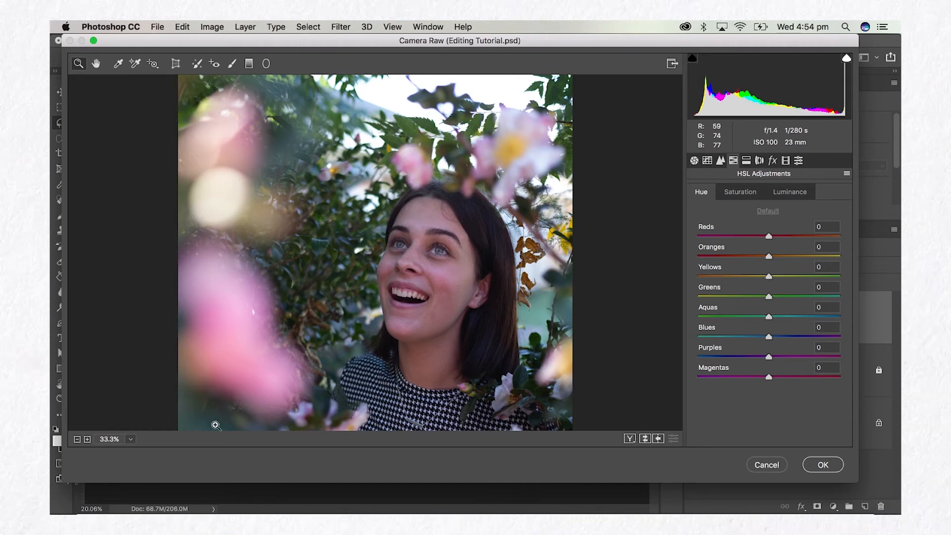
pyautogui.click(131, 439)
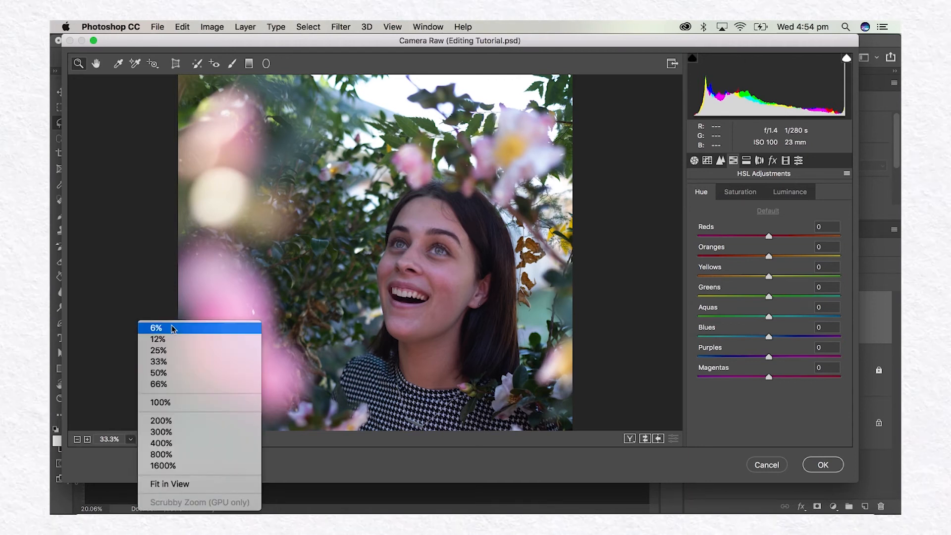
pyautogui.click(169, 484)
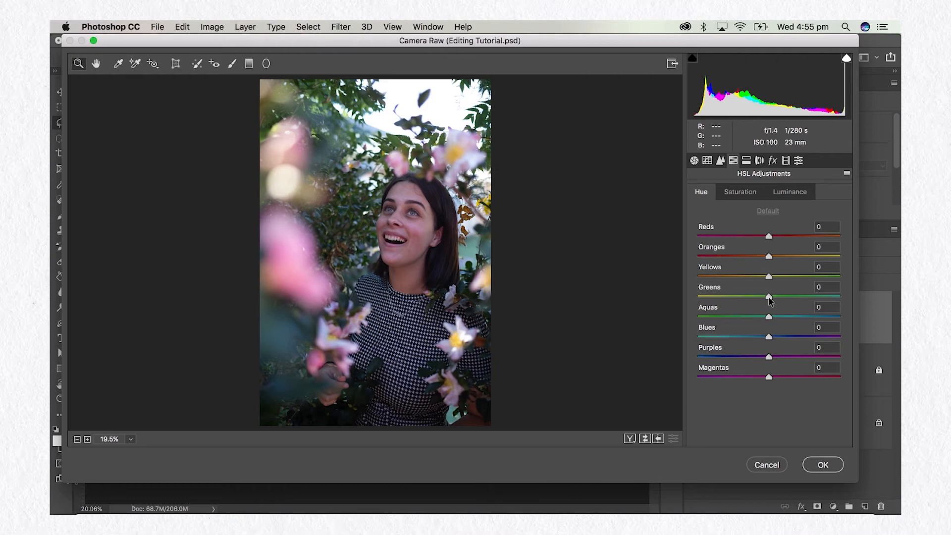
pyautogui.moveTo(769, 296); pyautogui.dragTo(688, 311)
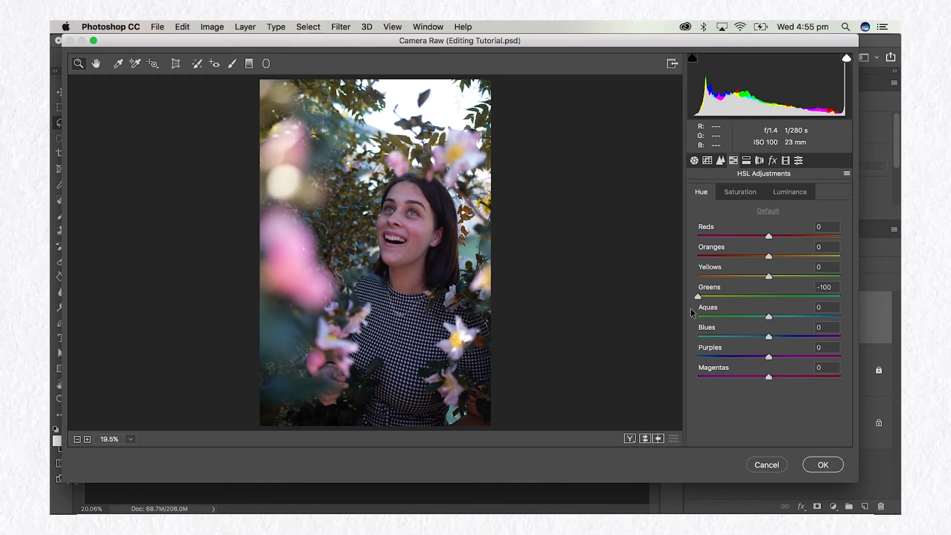
pyautogui.moveTo(692, 312); pyautogui.dragTo(850, 299)
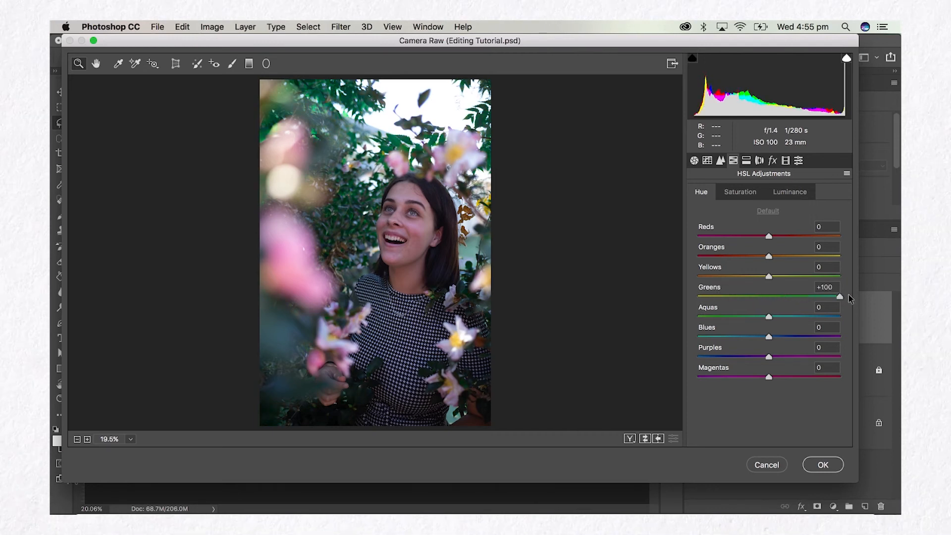
pyautogui.moveTo(809, 301); pyautogui.dragTo(769, 305)
pyautogui.doubleClick(768, 297)
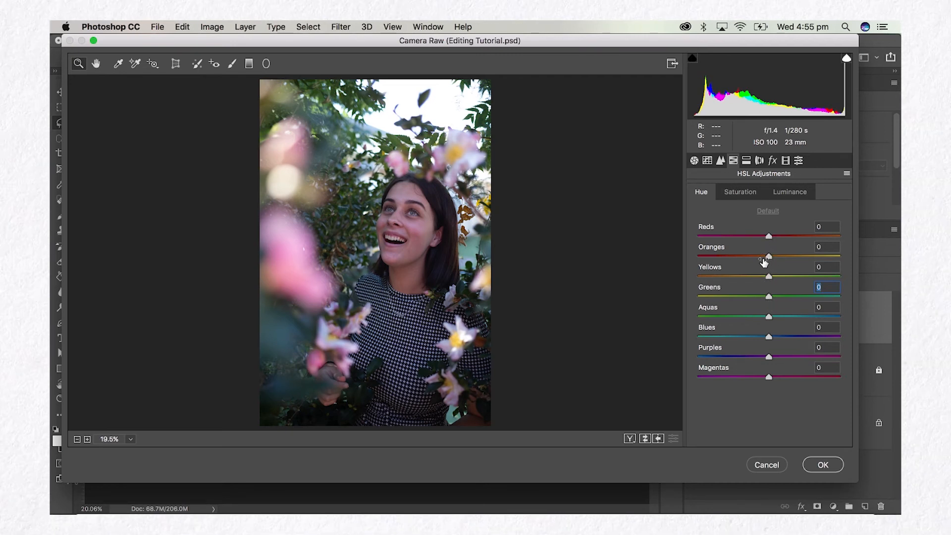
# Try shifting the Oranges and Reds hues and reset both to 0.
pyautogui.moveTo(769, 256)
pyautogui.mouseDown()
pyautogui.moveTo(799, 256)
pyautogui.moveTo(786, 256)
pyautogui.mouseUp()
pyautogui.doubleClick(741, 256)
pyautogui.moveTo(807, 233)
pyautogui.mouseDown()
pyautogui.moveTo(733, 235)
pyautogui.moveTo(811, 224)
pyautogui.mouseUp()
pyautogui.doubleClick(813, 225)
# In the HSL Saturation adjustments, try Reds at -20 and Greens at -100 and restore all colours to the default.
pyautogui.click(734, 196)
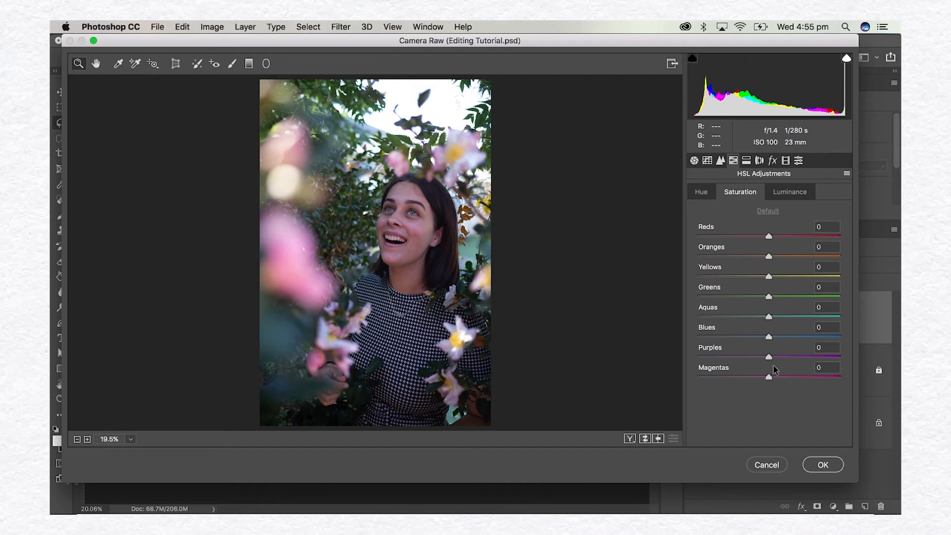
pyautogui.moveTo(770, 239); pyautogui.dragTo(752, 242)
pyautogui.moveTo(749, 239)
pyautogui.mouseDown()
pyautogui.moveTo(716, 241)
pyautogui.moveTo(755, 238)
pyautogui.mouseUp()
pyautogui.moveTo(769, 296); pyautogui.dragTo(692, 296)
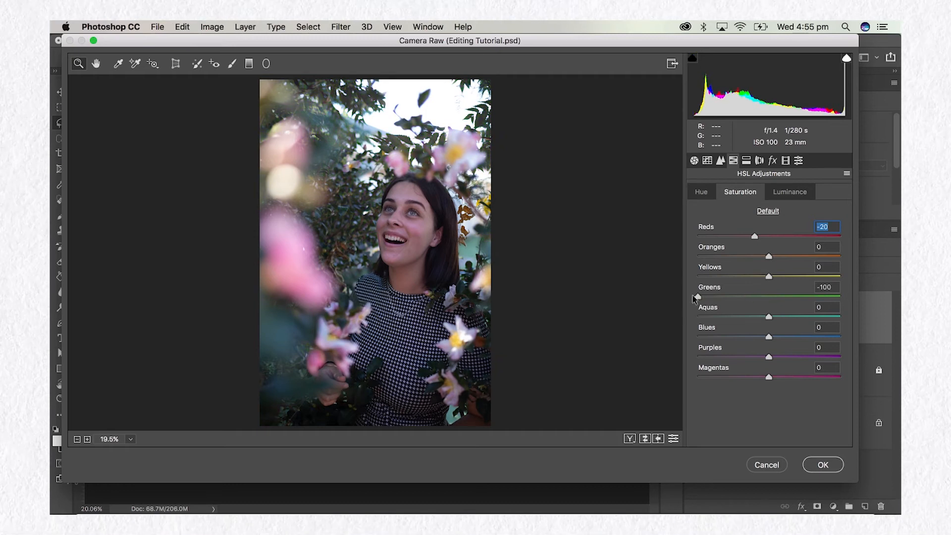
pyautogui.moveTo(710, 299); pyautogui.dragTo(713, 304)
pyautogui.moveTo(715, 301); pyautogui.dragTo(749, 300)
pyautogui.click(726, 302)
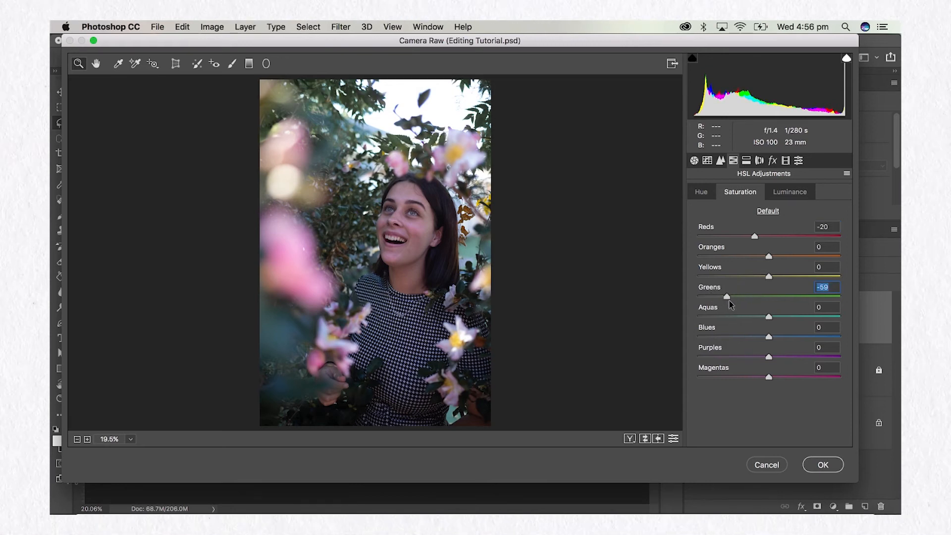
pyautogui.click(766, 212)
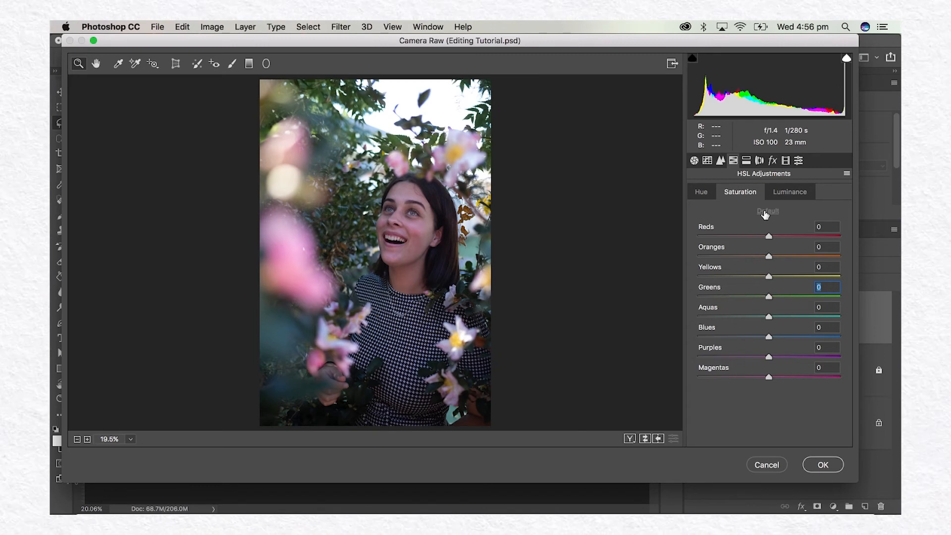
# In the HSL Luminance adjustments, try darkening Magentas to -78 and reset it to 0.
pyautogui.click(787, 192)
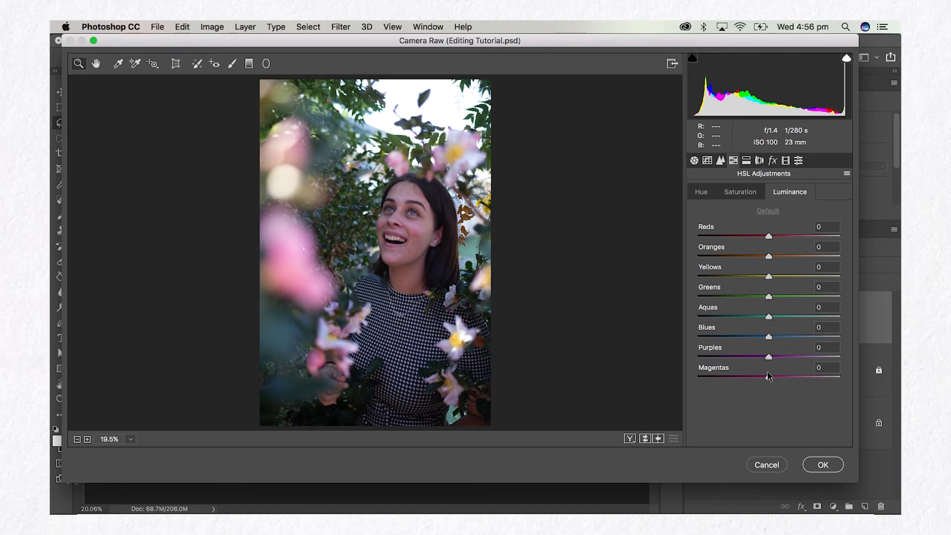
pyautogui.moveTo(770, 379); pyautogui.dragTo(716, 381)
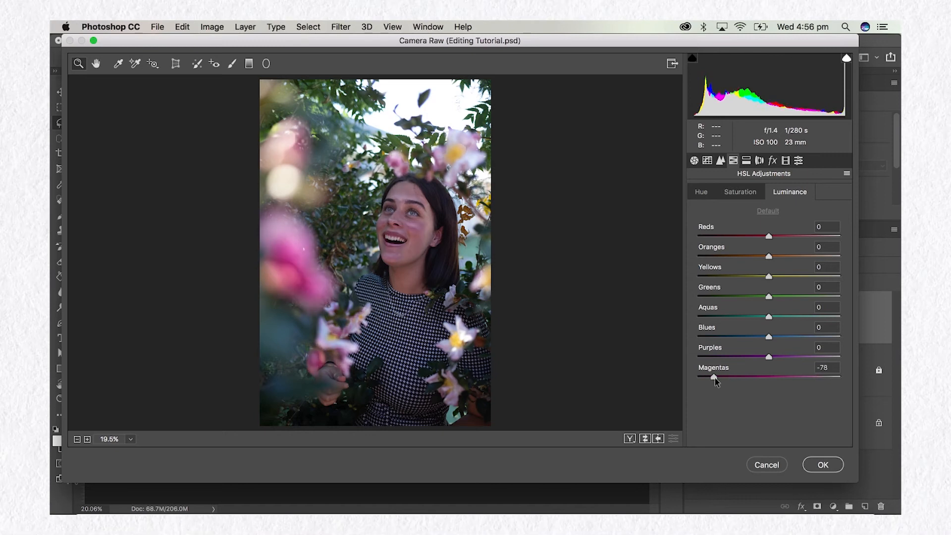
pyautogui.doubleClick(715, 379)
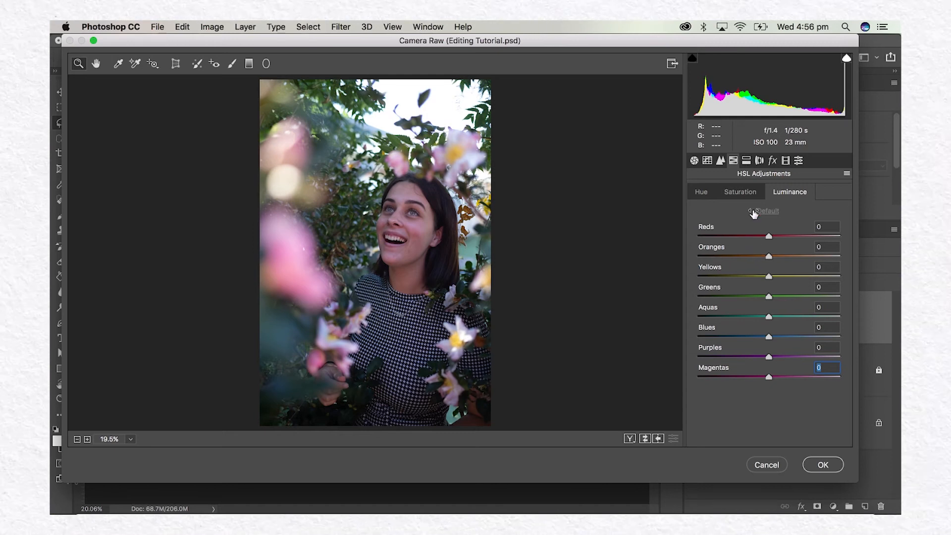
# Try a teal split tone in the shadows with Hue 183 and Saturation 14.
pyautogui.click(746, 161)
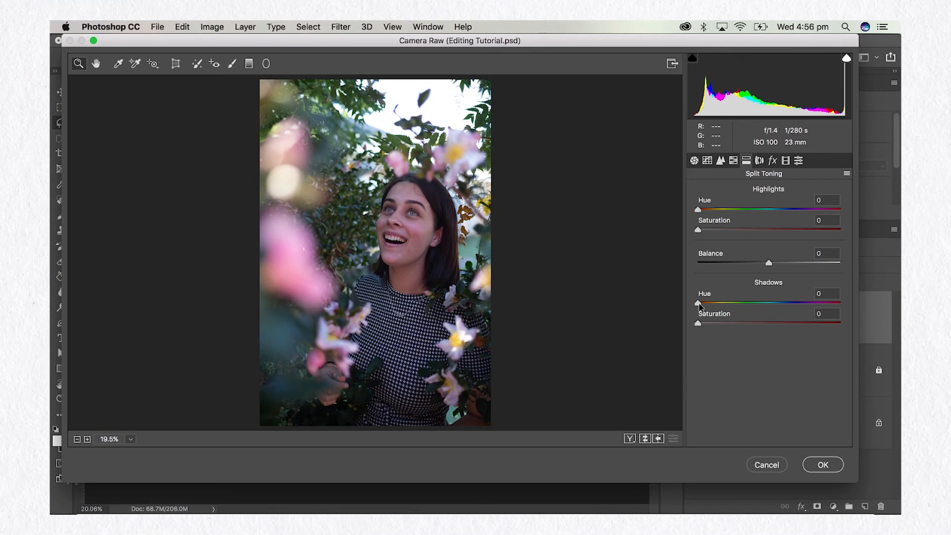
pyautogui.moveTo(698, 303); pyautogui.dragTo(771, 304)
pyautogui.moveTo(699, 324); pyautogui.dragTo(717, 325)
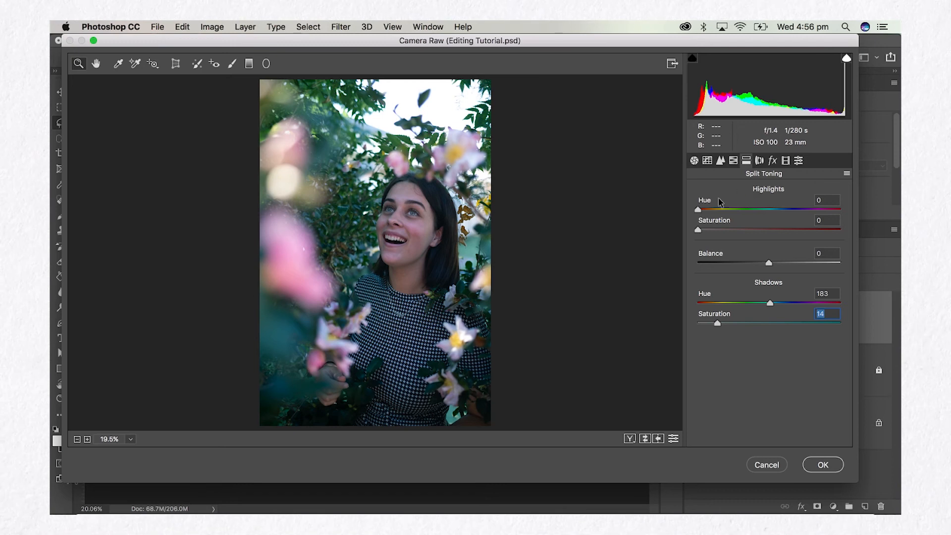
# Try a yellow split tone in the highlights with Hue 48 and Saturation 51, and a Balance of -17.
pyautogui.moveTo(698, 210); pyautogui.dragTo(770, 231)
pyautogui.moveTo(719, 212); pyautogui.dragTo(719, 210)
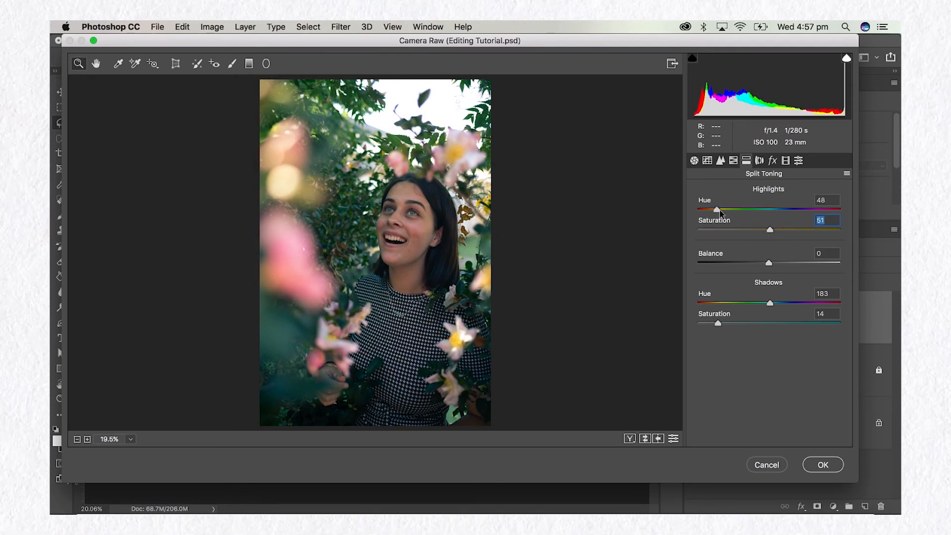
pyautogui.moveTo(769, 263)
pyautogui.mouseDown()
pyautogui.moveTo(739, 265)
pyautogui.moveTo(803, 265)
pyautogui.moveTo(732, 268)
pyautogui.moveTo(758, 266)
pyautogui.mouseUp()
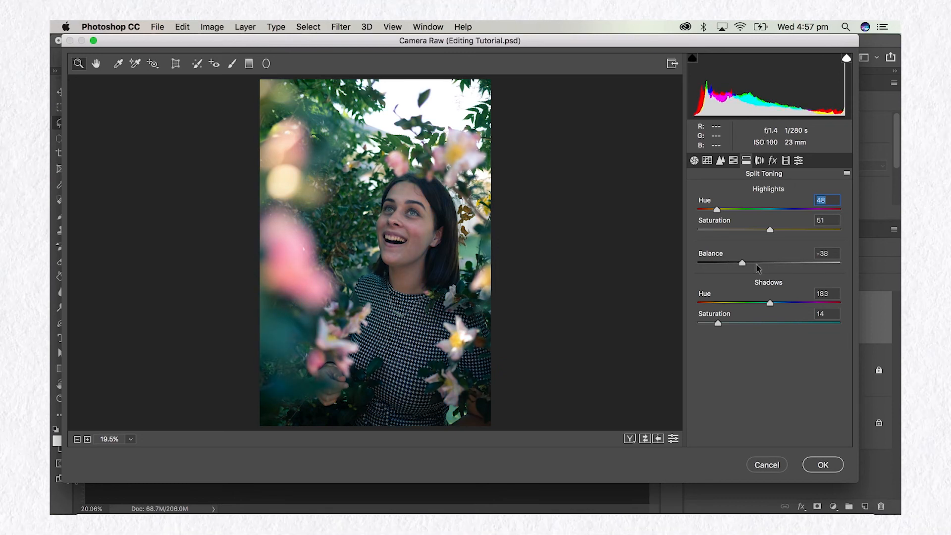
# Reset the Split Toning highlight hue and saturation, balance, and shadow hue and saturation to 0.
pyautogui.click(827, 201)
pyautogui.press('BackSpace')
pyautogui.press('BackSpace')
pyautogui.press('Tab')
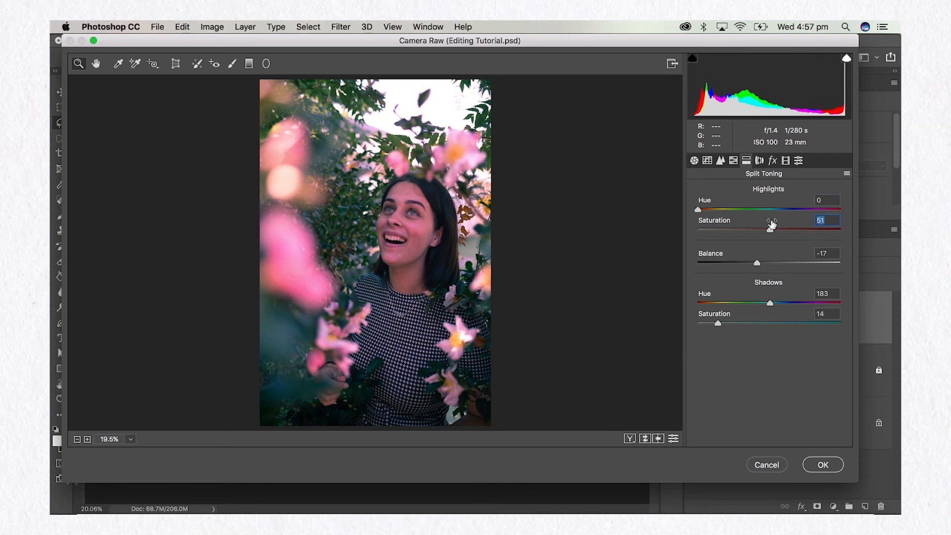
pyautogui.write('0')
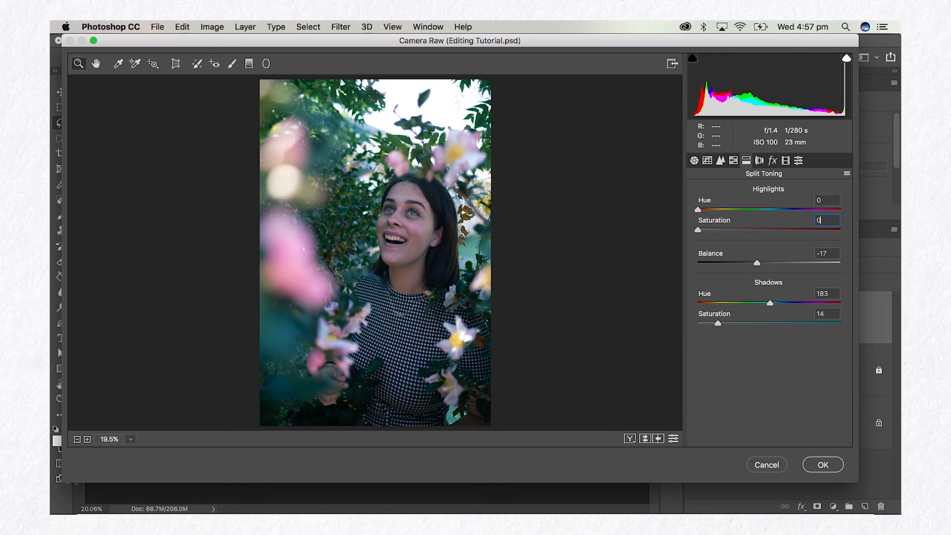
pyautogui.press('Tab')
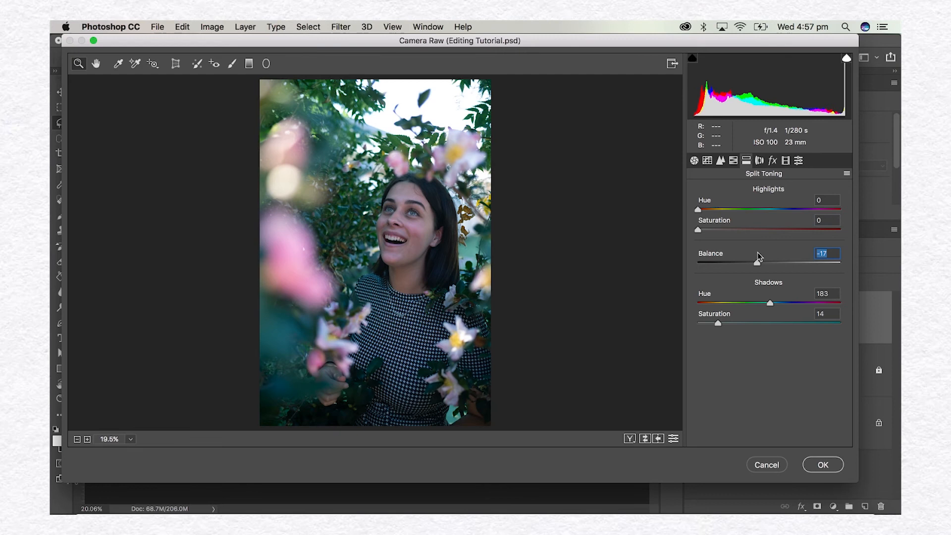
pyautogui.write('0')
pyautogui.press('Tab')
pyautogui.write('0')
pyautogui.press('Tab')
pyautogui.write('0')
# Try a post-crop vignette in Effects with Amount -31, Roundness -3 and Feather 55.
pyautogui.click(760, 162)
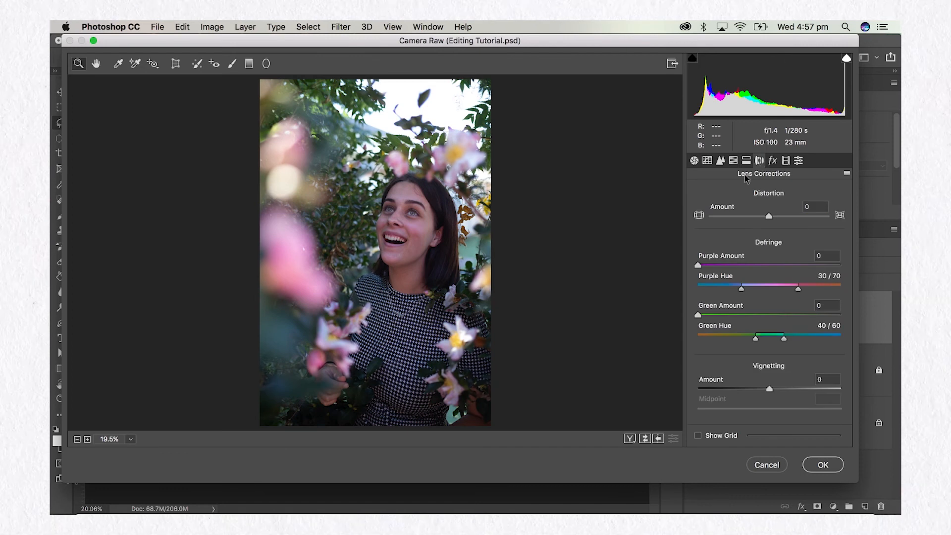
pyautogui.click(774, 161)
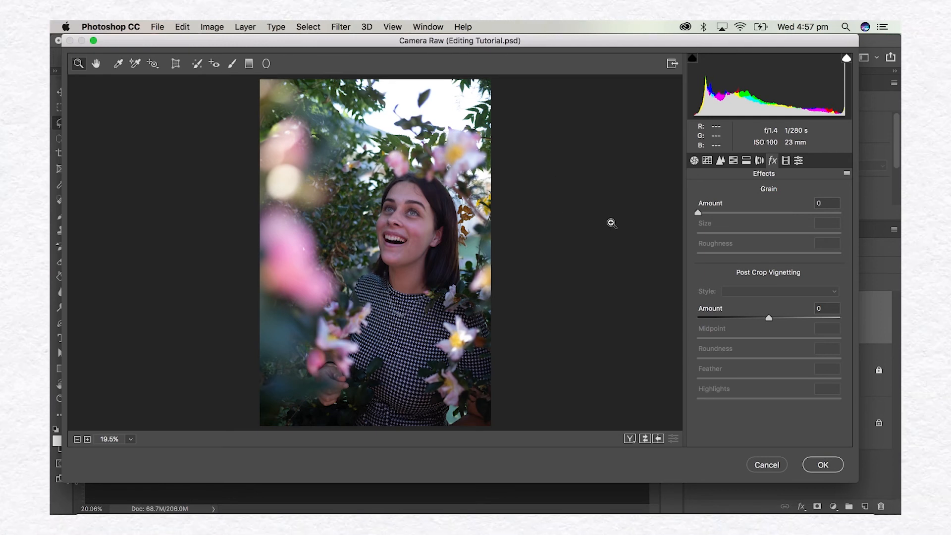
pyautogui.moveTo(700, 212)
pyautogui.mouseDown()
pyautogui.moveTo(837, 203)
pyautogui.moveTo(696, 214)
pyautogui.mouseUp()
pyautogui.moveTo(769, 318); pyautogui.dragTo(748, 324)
pyautogui.moveTo(769, 378); pyautogui.dragTo(601, 384)
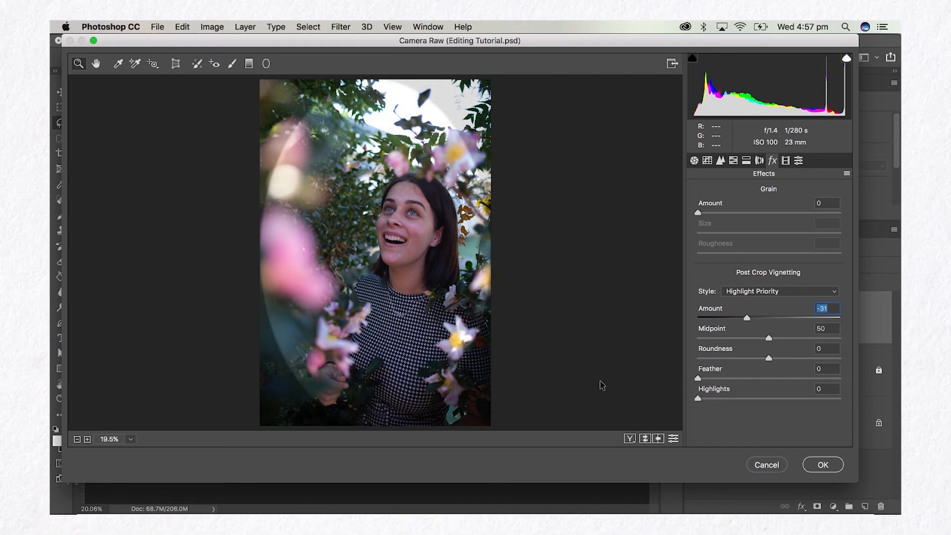
pyautogui.moveTo(768, 379)
pyautogui.mouseDown()
pyautogui.moveTo(783, 380)
pyautogui.moveTo(775, 378)
pyautogui.moveTo(796, 360)
pyautogui.moveTo(766, 362)
pyautogui.mouseUp()
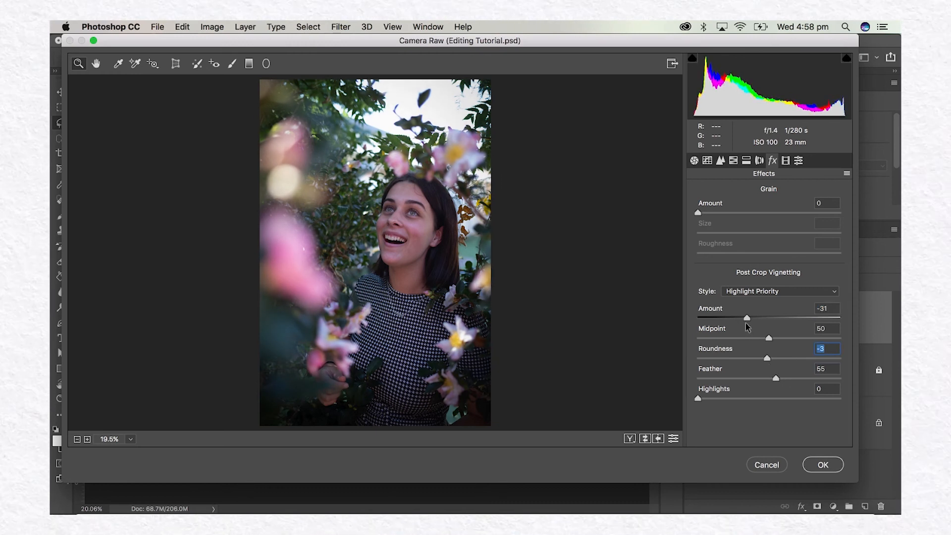
# Try a weaker vignette Amount of -21 and reset it to 0.
pyautogui.moveTo(747, 318)
pyautogui.mouseDown()
pyautogui.moveTo(796, 319)
pyautogui.moveTo(755, 319)
pyautogui.mouseUp()
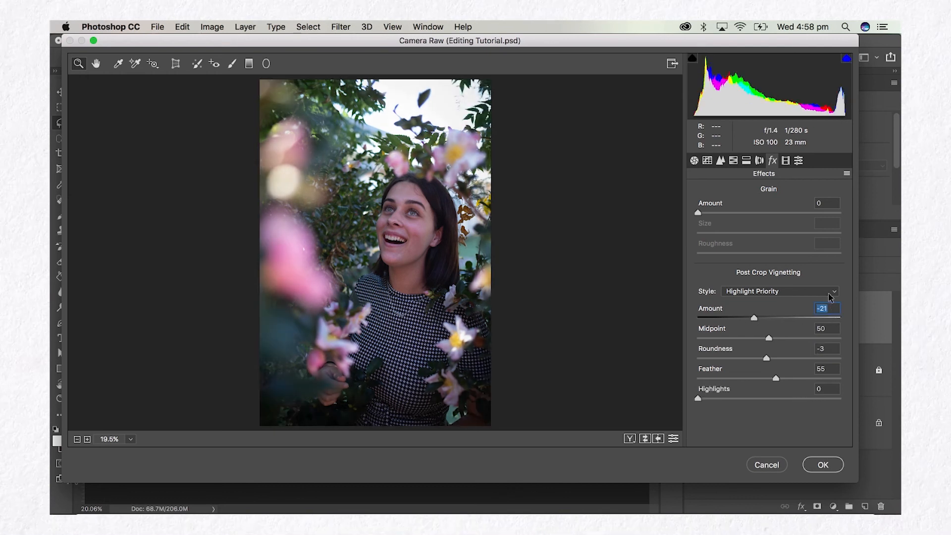
pyautogui.click(831, 297)
pyautogui.click(830, 293)
pyautogui.write('0')
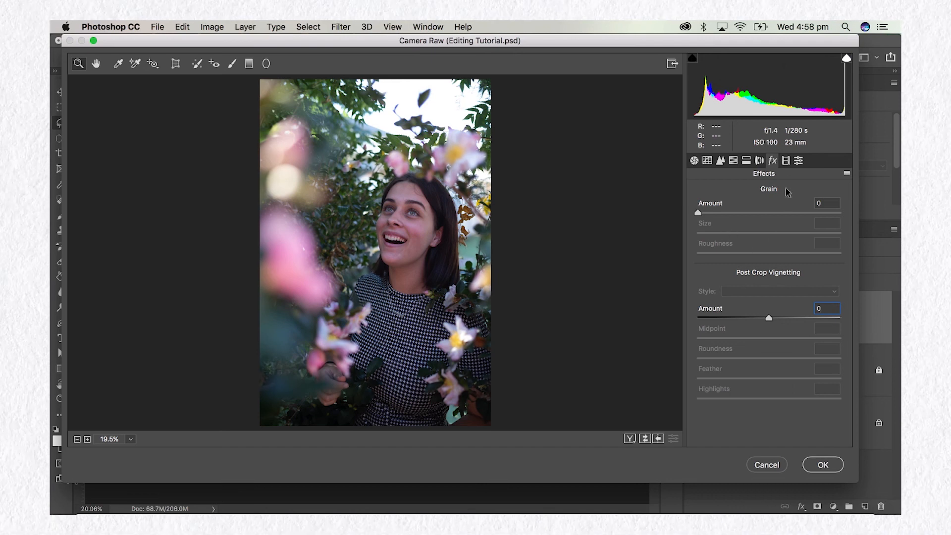
# Look through the Calibration settings and the preset groups, and collapse the User Presets group.
pyautogui.click(787, 161)
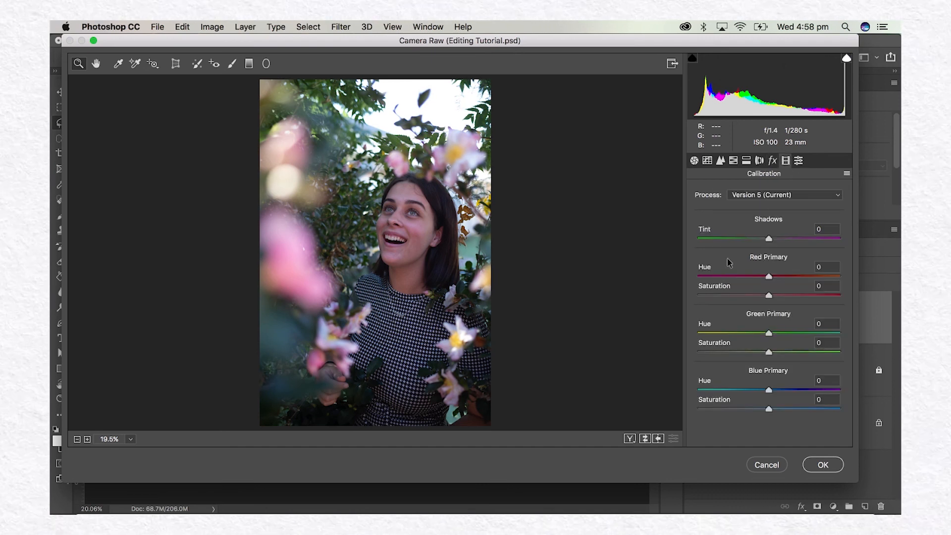
pyautogui.click(799, 162)
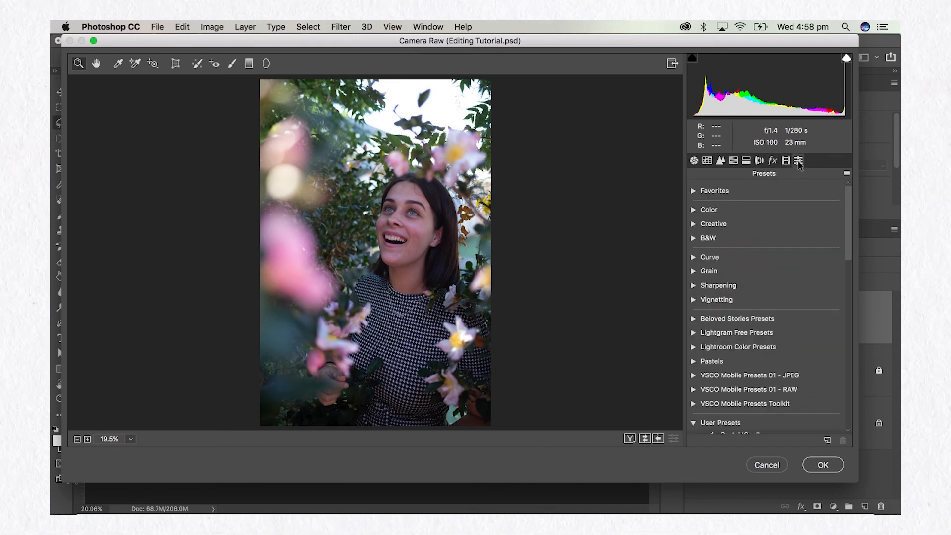
pyautogui.scroll(-1, 808, 296)
pyautogui.scroll(1, 808, 295)
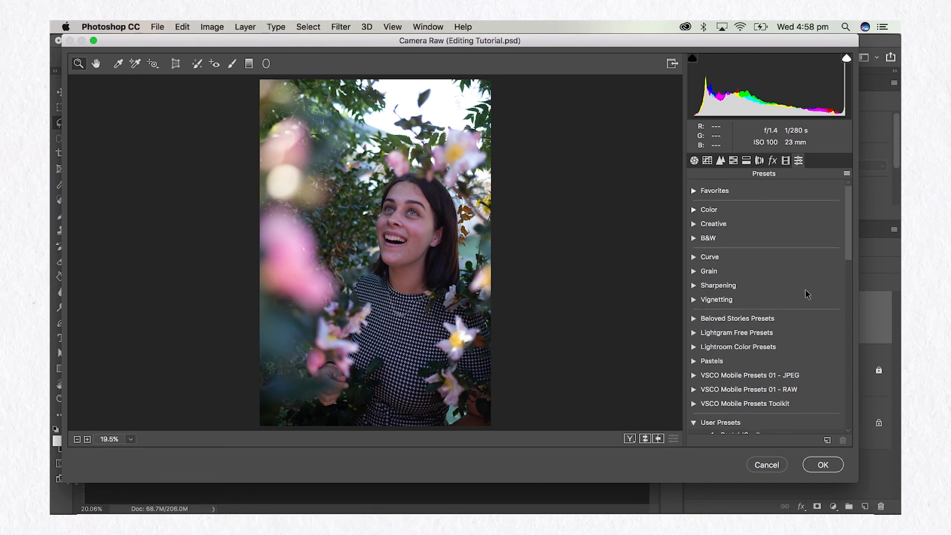
pyautogui.click(695, 423)
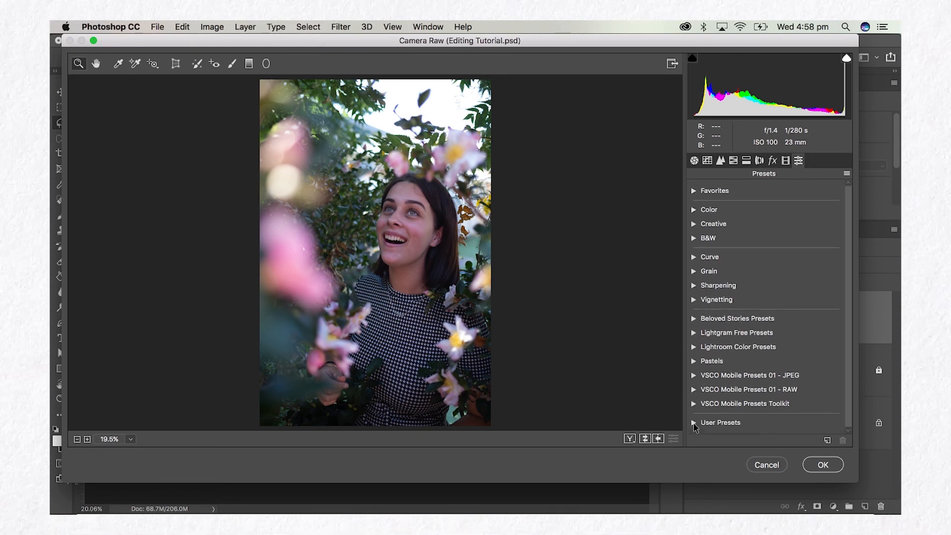
# Review the Basic, Tone Curve, Detail and HSL adjustments and return to the Basic settings.
pyautogui.click(694, 161)
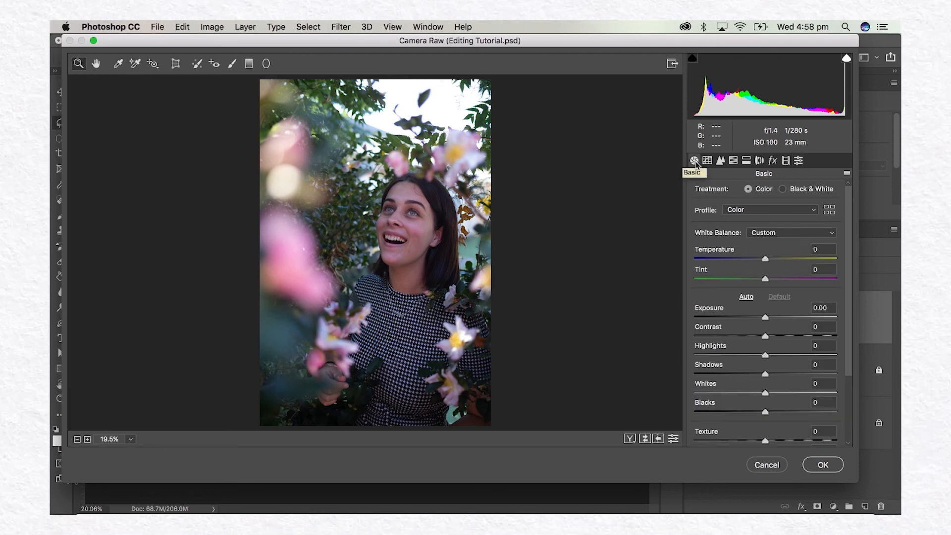
pyautogui.click(708, 160)
pyautogui.click(721, 160)
pyautogui.click(731, 163)
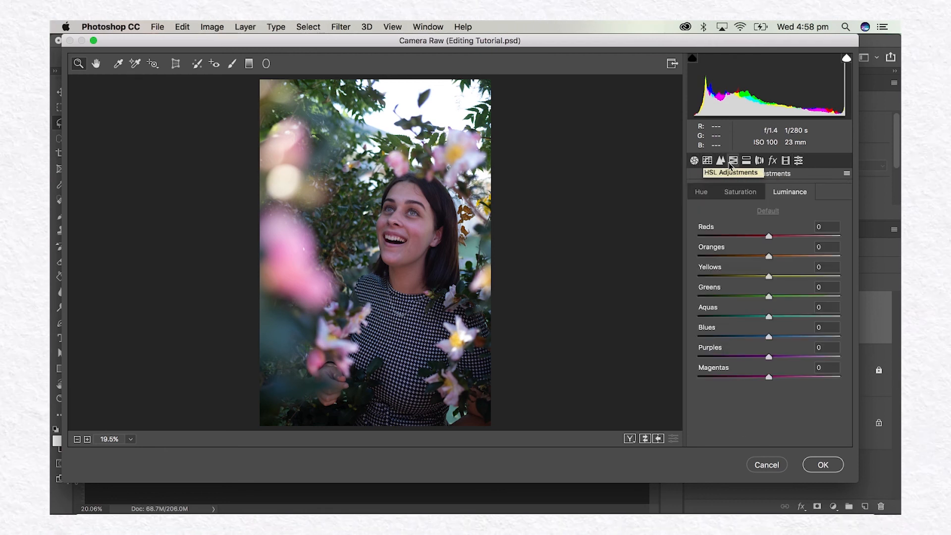
pyautogui.click(695, 161)
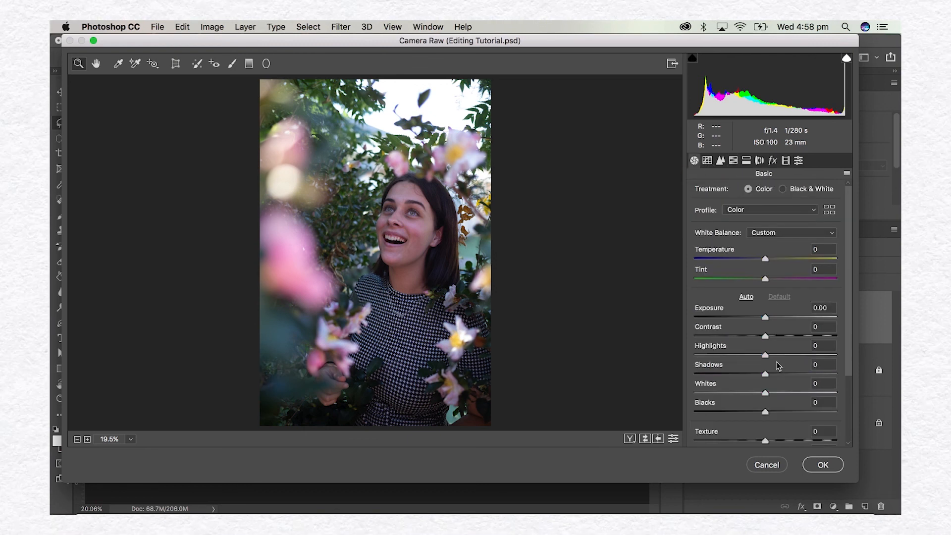